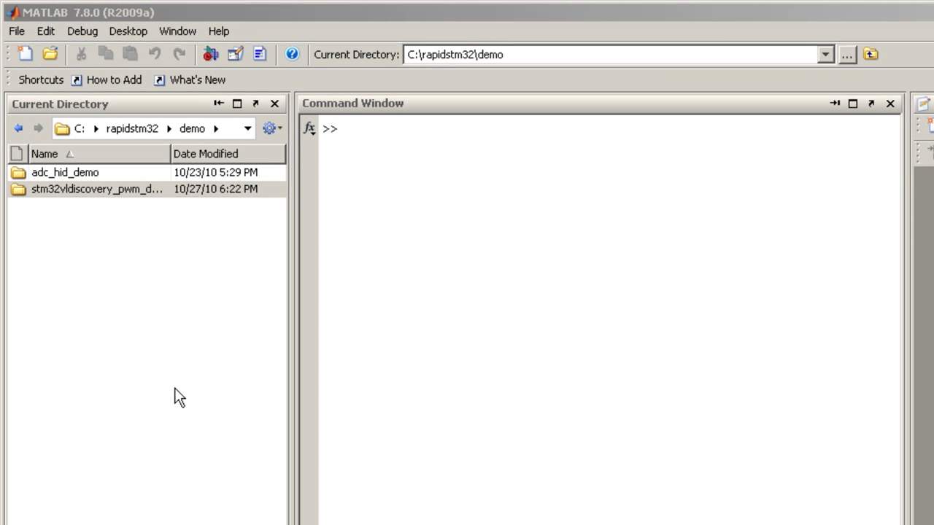
# Step: Create a new folder named non_fio_pwm_demo inside demo and open it
pyautogui.click(117, 261)
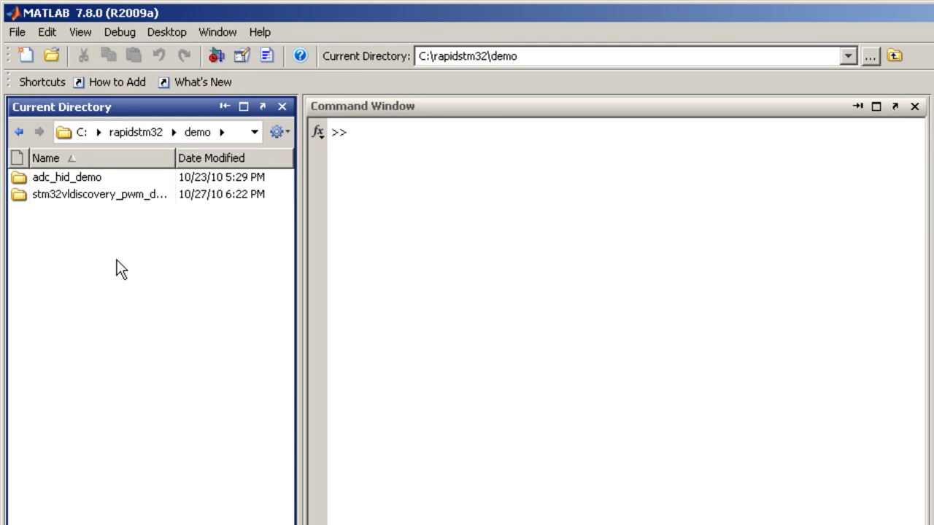
pyautogui.rightClick(116, 261)
pyautogui.click(178, 273)
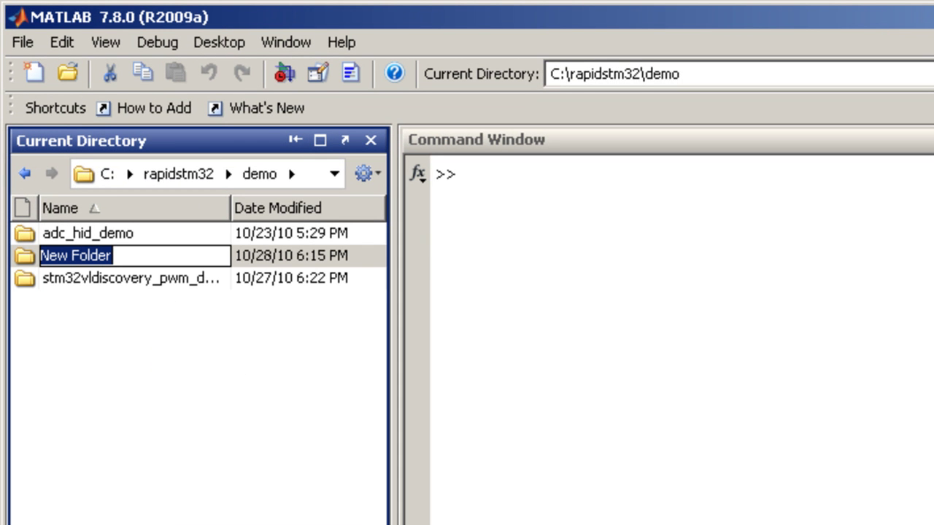
pyautogui.write('non_fio')
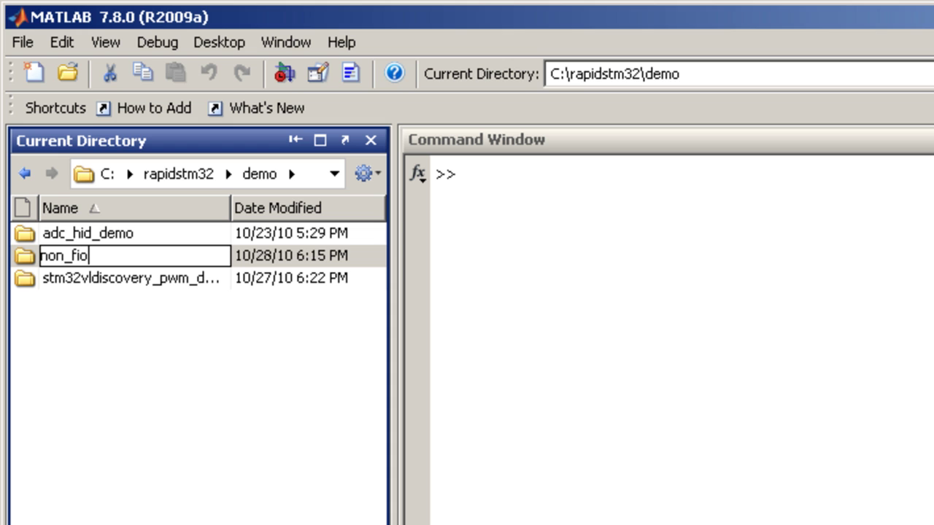
pyautogui.write('_pwm_demo')
pyautogui.press('Return')
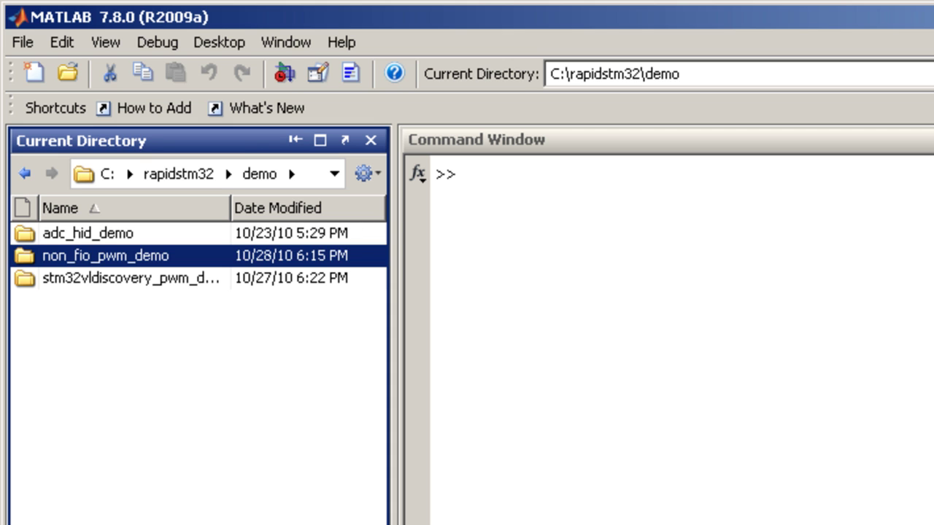
pyautogui.doubleClick(22, 256)
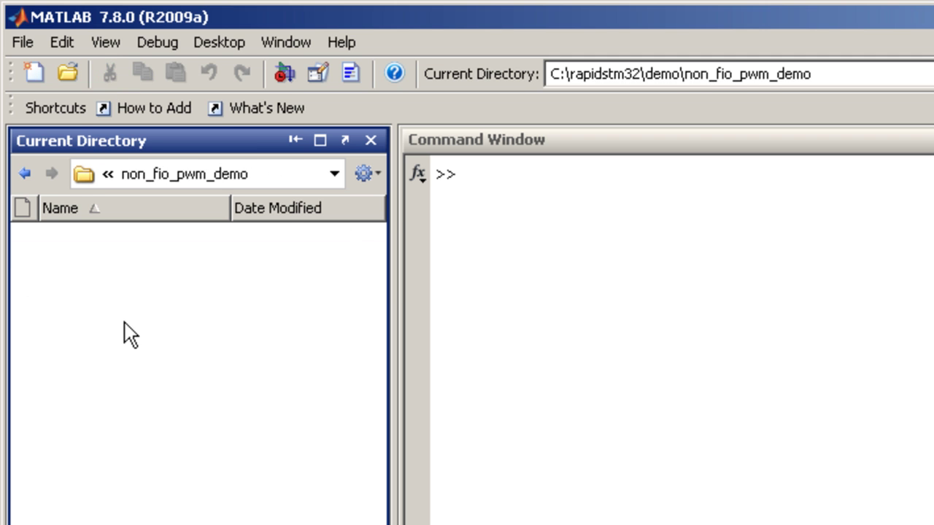
# Step: Create a blank Simulink model and save it as non_fio_pwm_demo
pyautogui.click(18, 44)
pyautogui.moveTo(34, 70)
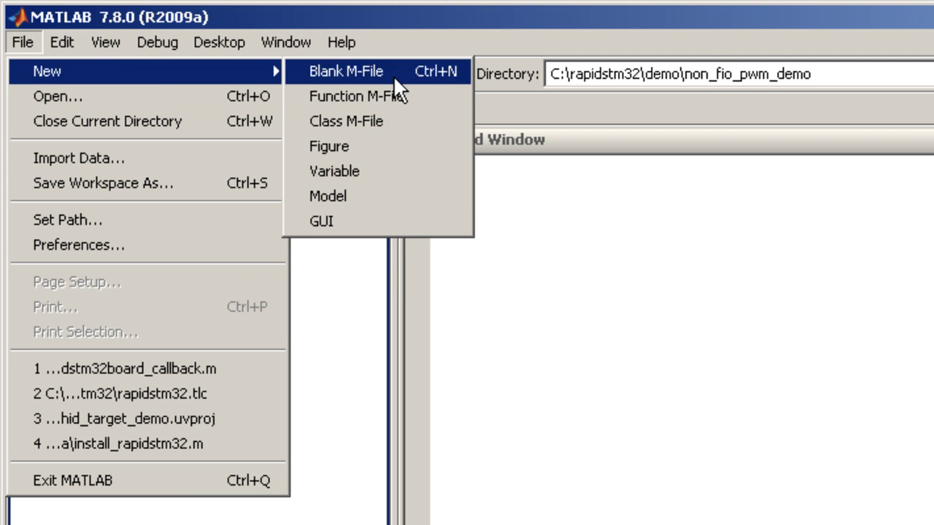
pyautogui.click(392, 204)
pyautogui.moveTo(649, 32); pyautogui.dragTo(462, 112)
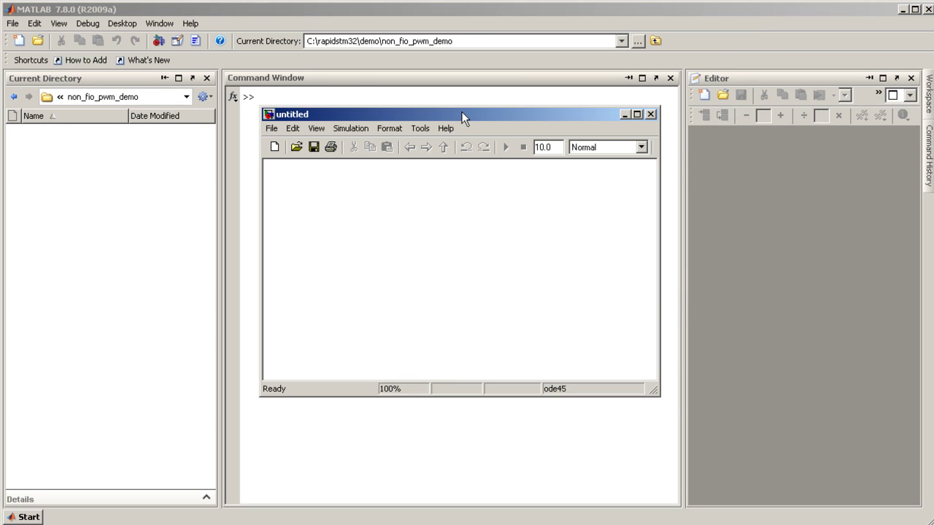
pyautogui.moveTo(654, 392); pyautogui.dragTo(878, 420)
pyautogui.click(272, 128)
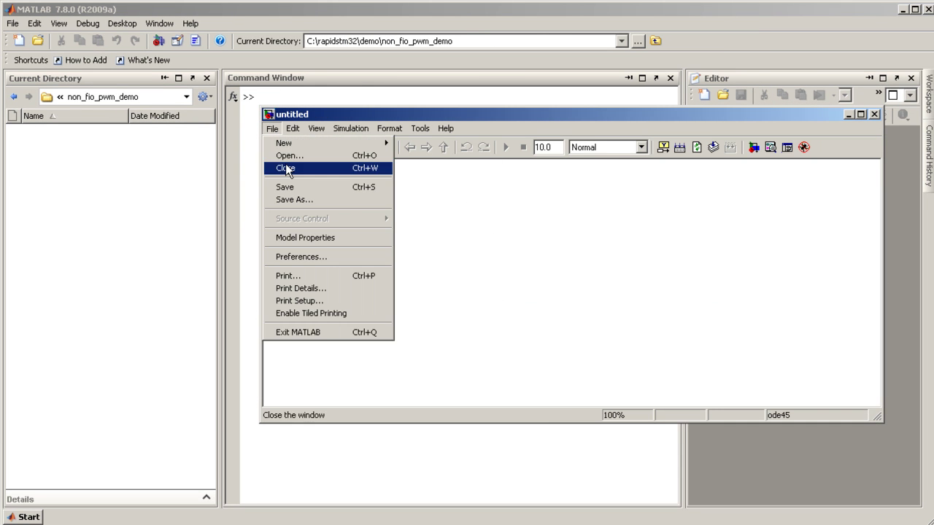
pyautogui.click(290, 187)
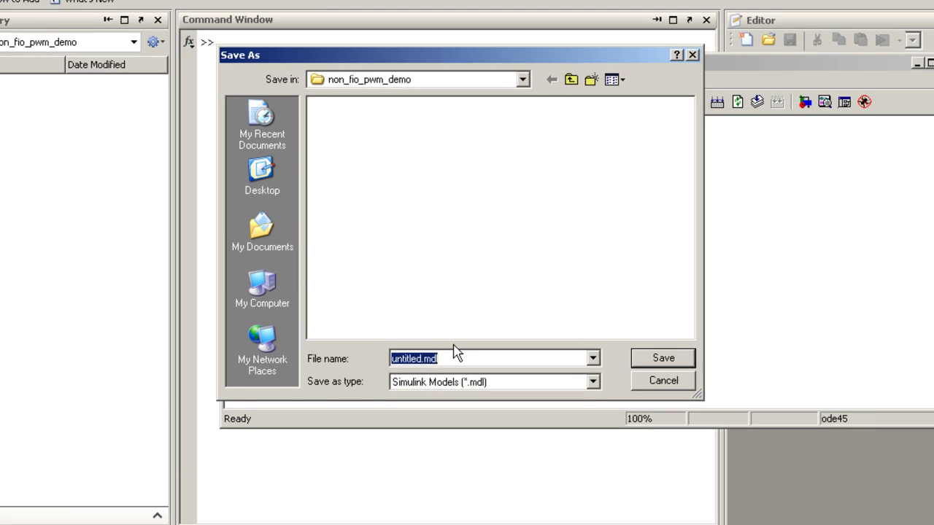
pyautogui.write('non_fio_p')
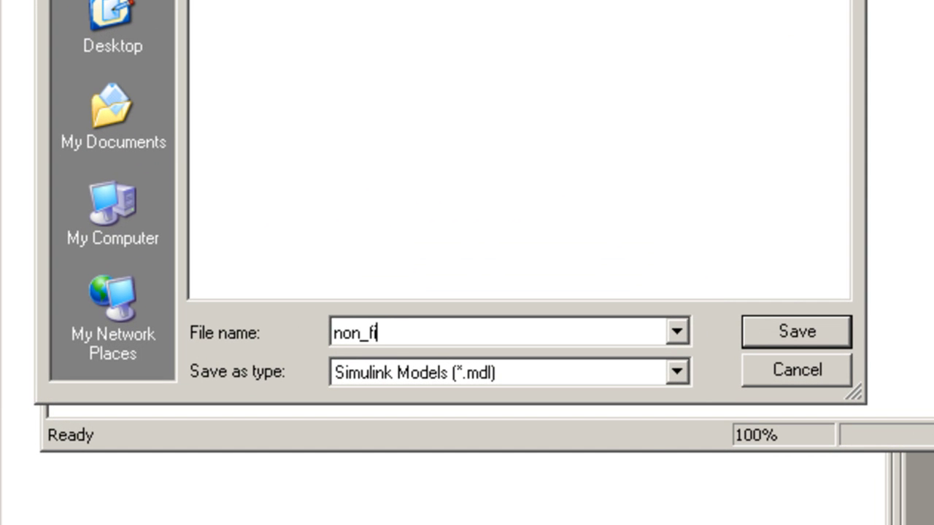
pyautogui.write('wm_demo')
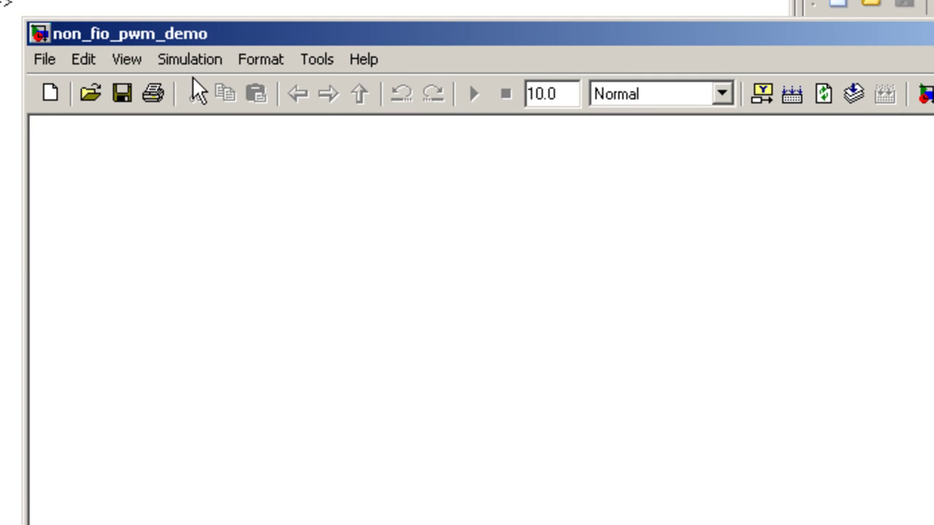
# Step: Set the Real-Time Workshop system target file to rapidstm32.tlc in Configuration Parameters
pyautogui.click(194, 66)
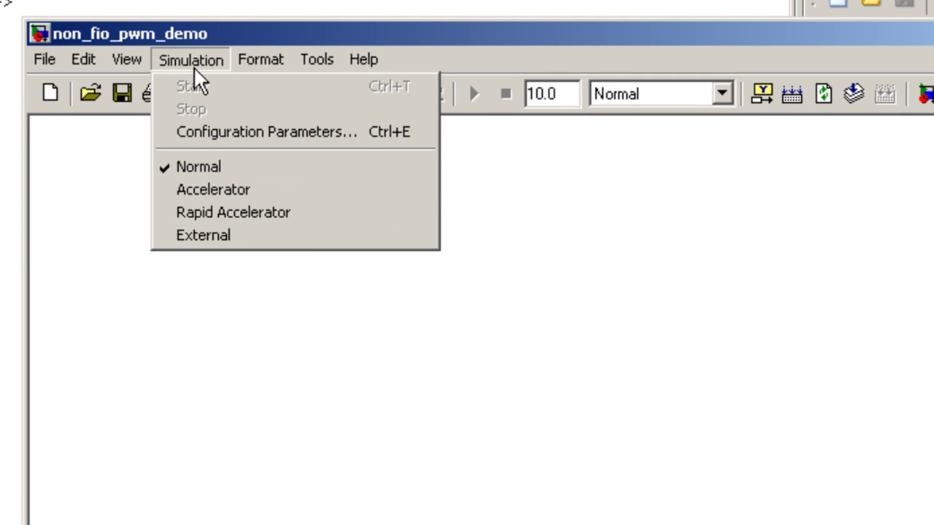
pyautogui.click(209, 133)
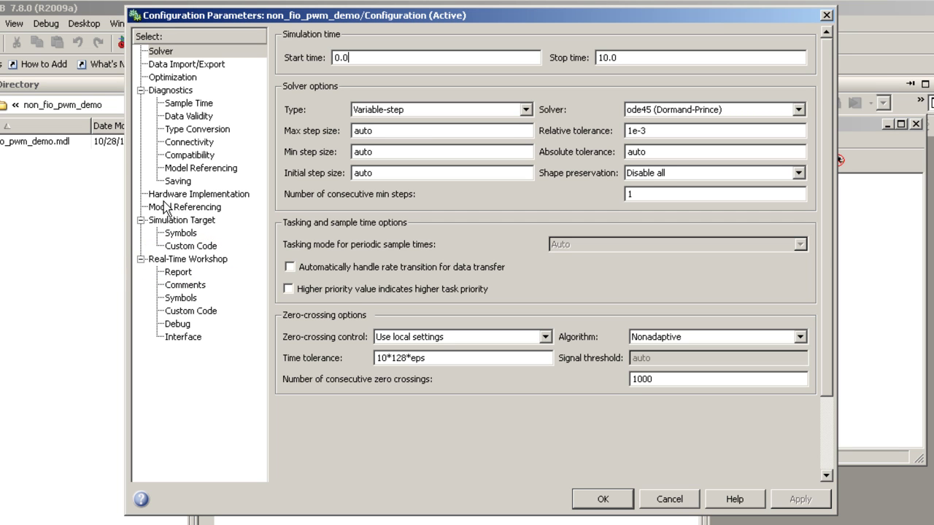
pyautogui.click(188, 260)
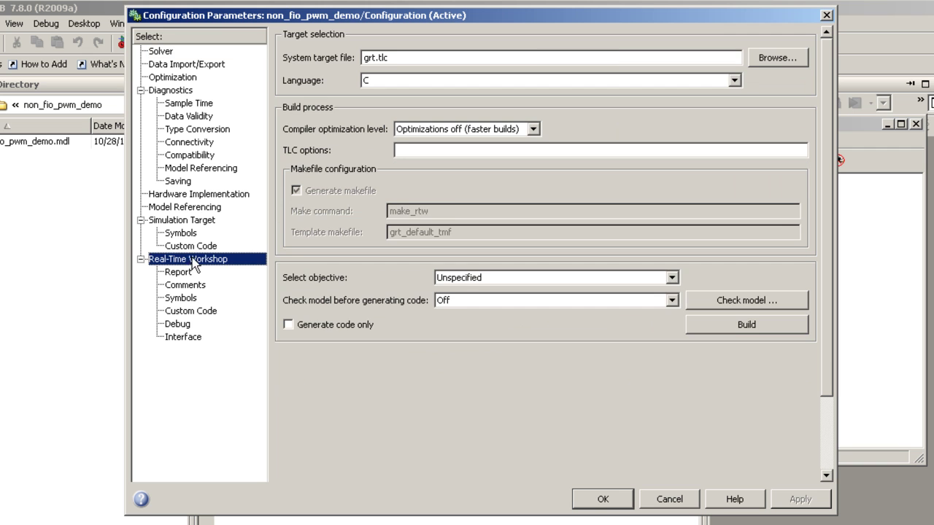
pyautogui.click(777, 61)
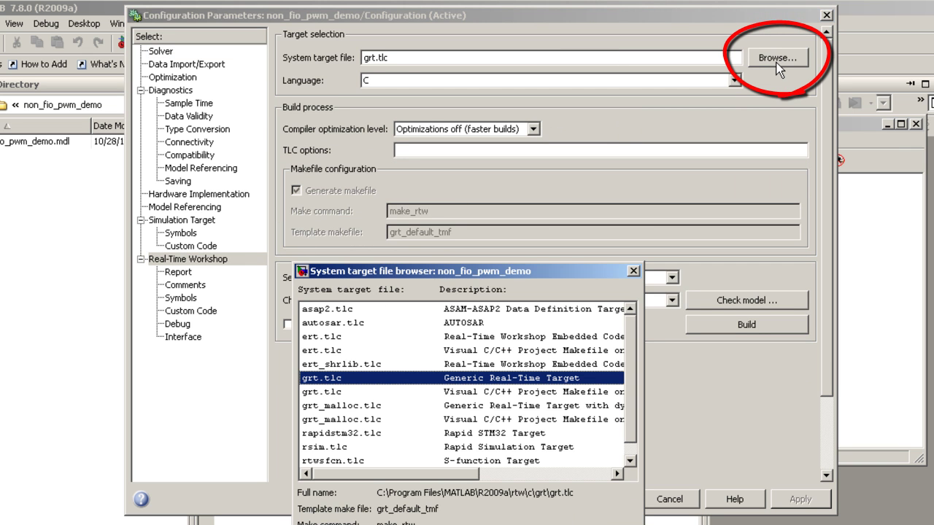
pyautogui.moveTo(444, 273); pyautogui.dragTo(436, 108)
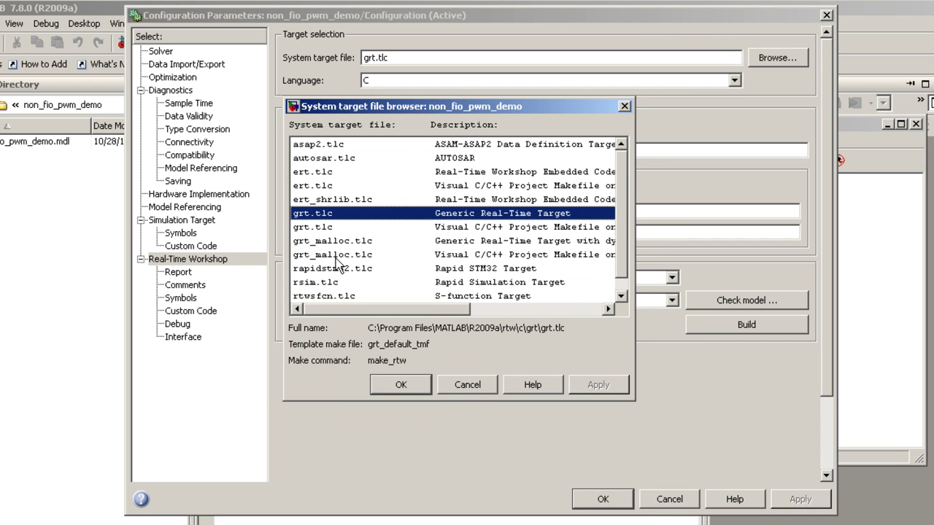
pyautogui.click(337, 270)
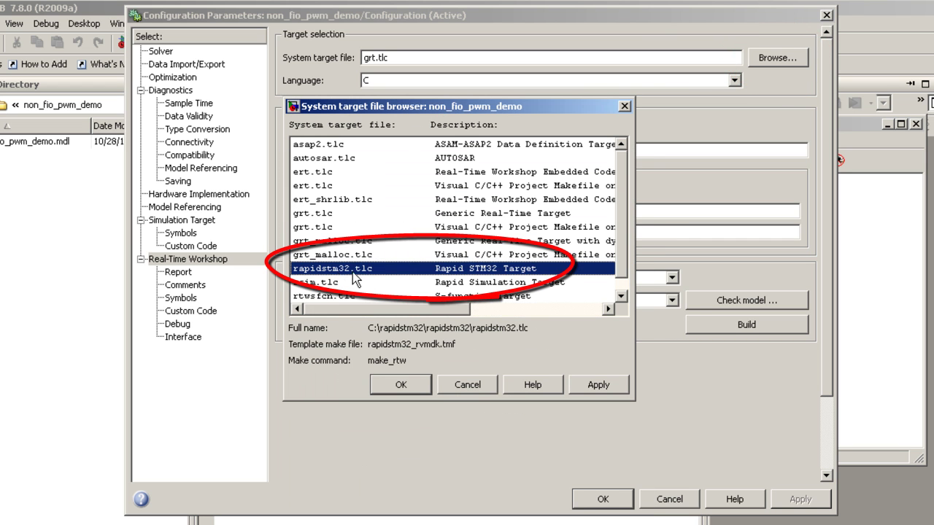
pyautogui.click(416, 384)
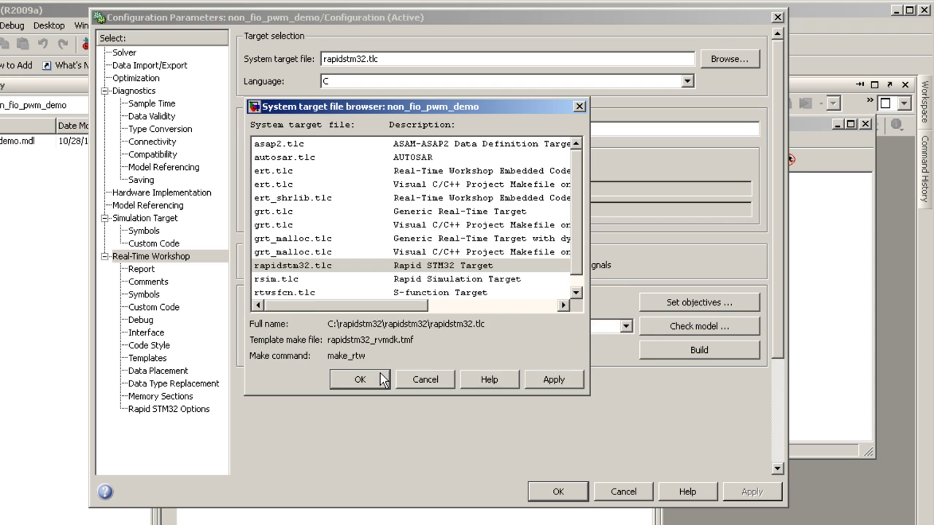
pyautogui.click(380, 376)
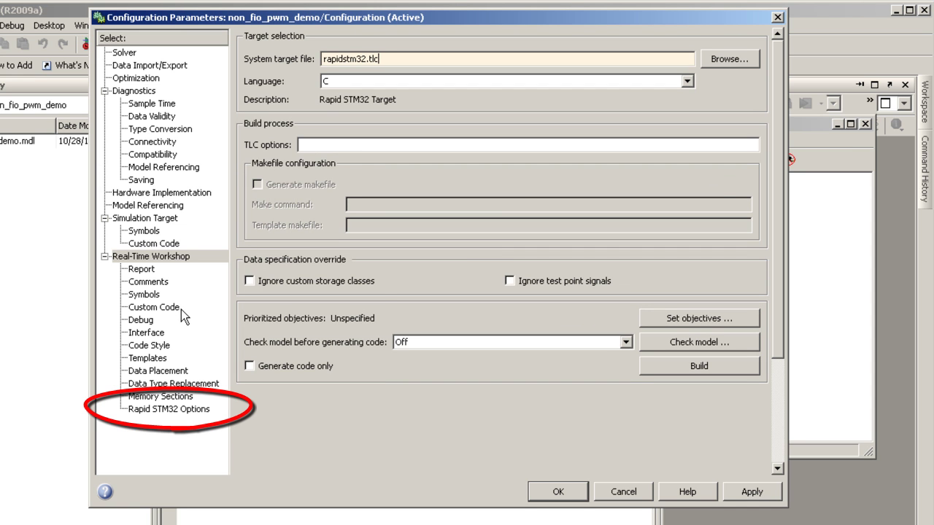
# Step: Set Rapid STM32 Board to Generic and STM32 Product Line to STM32F103RE, then accept
pyautogui.click(172, 410)
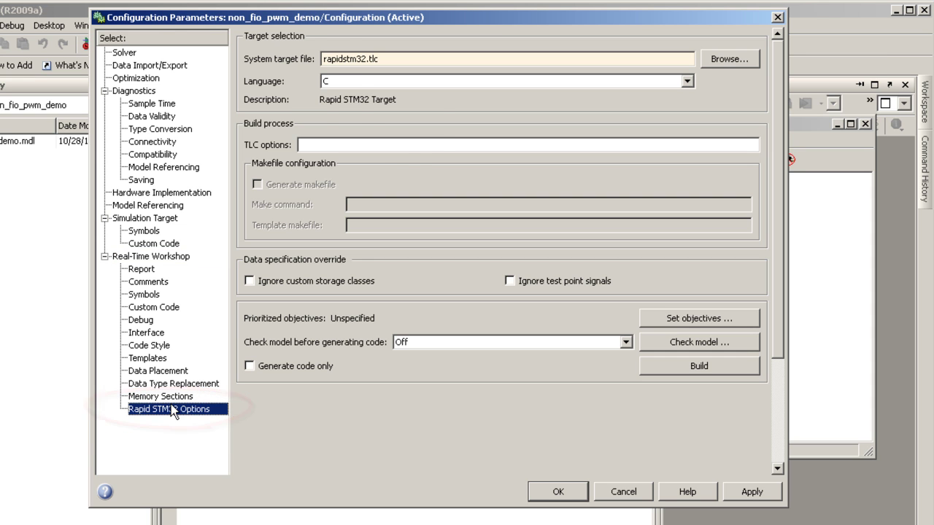
pyautogui.click(534, 48)
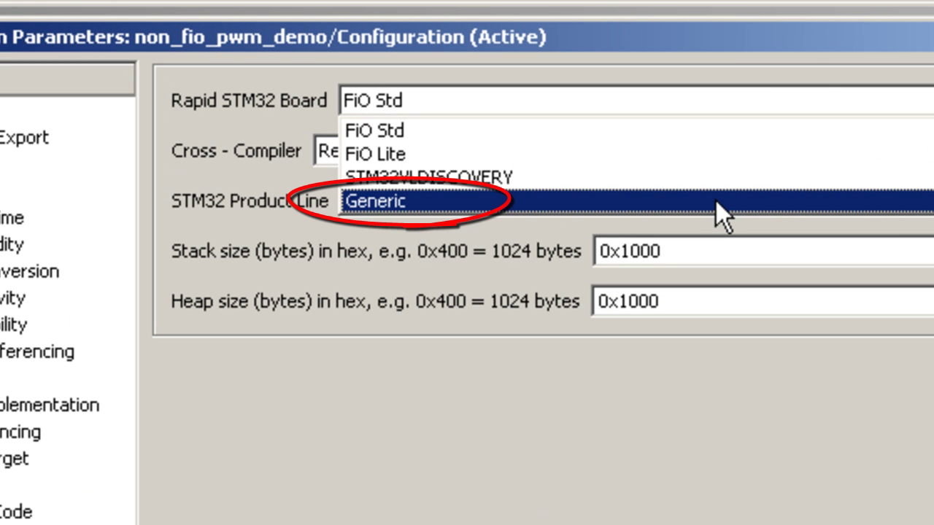
pyautogui.click(716, 201)
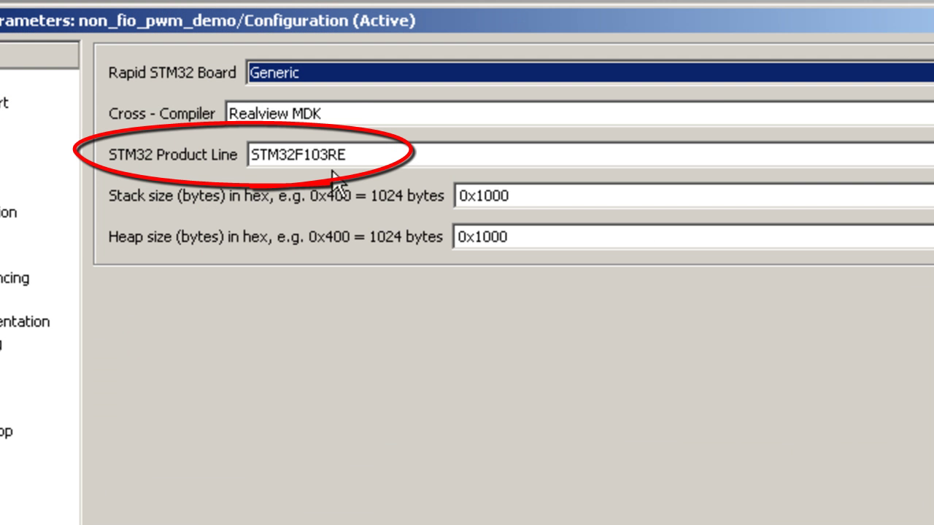
pyautogui.click(448, 204)
pyautogui.scroll(3, 343, 352)
pyautogui.scroll(-10, 350, 371)
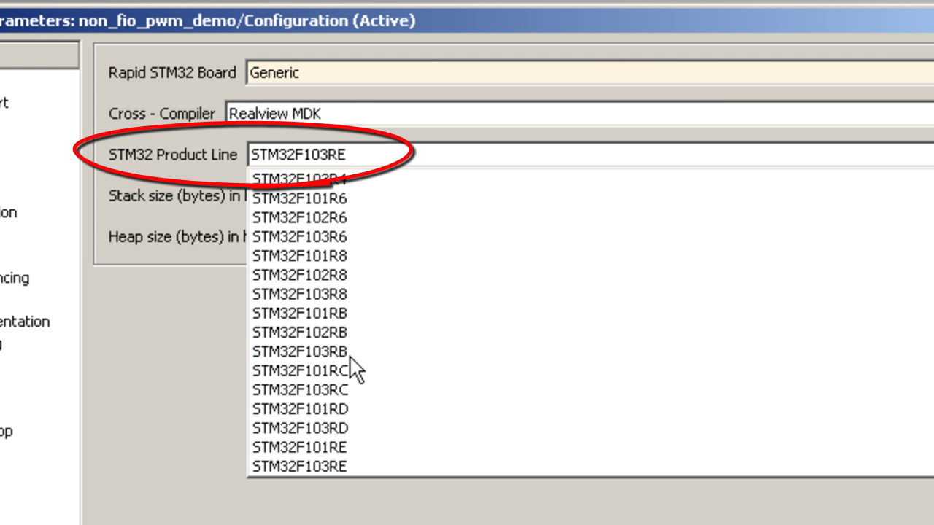
pyautogui.scroll(7, 362, 362)
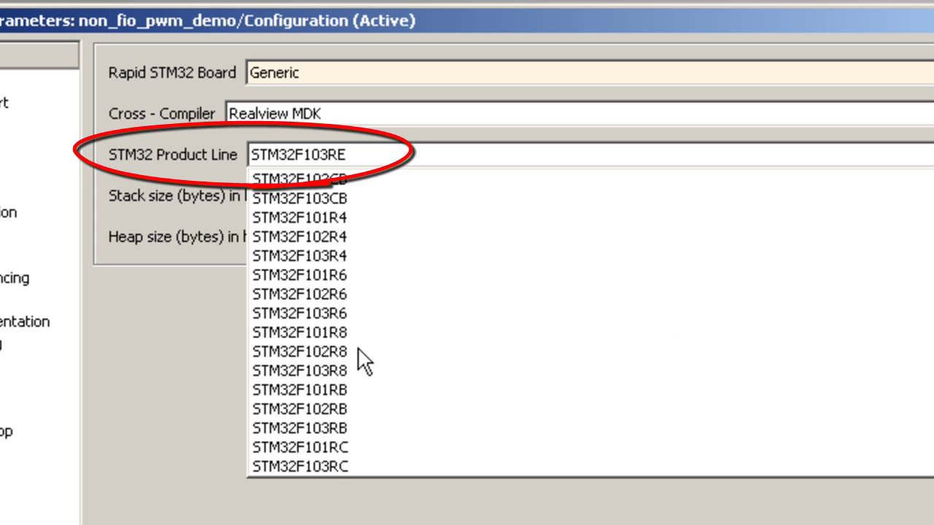
pyautogui.scroll(-1, 405, 275)
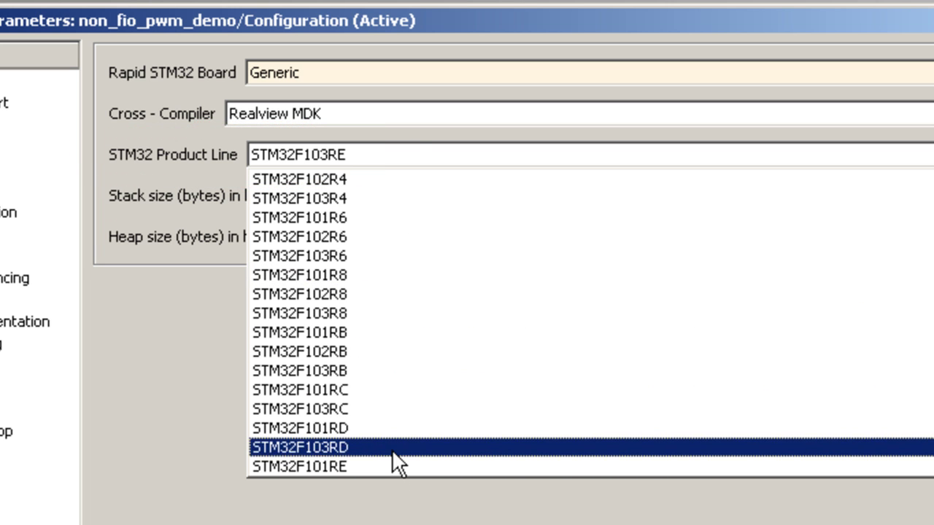
pyautogui.scroll(-1, 392, 462)
pyautogui.click(395, 430)
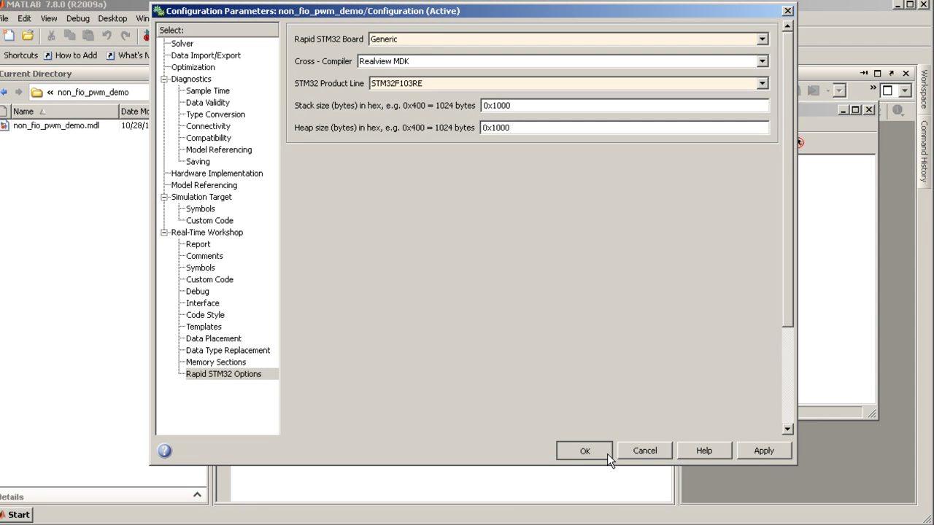
pyautogui.click(605, 451)
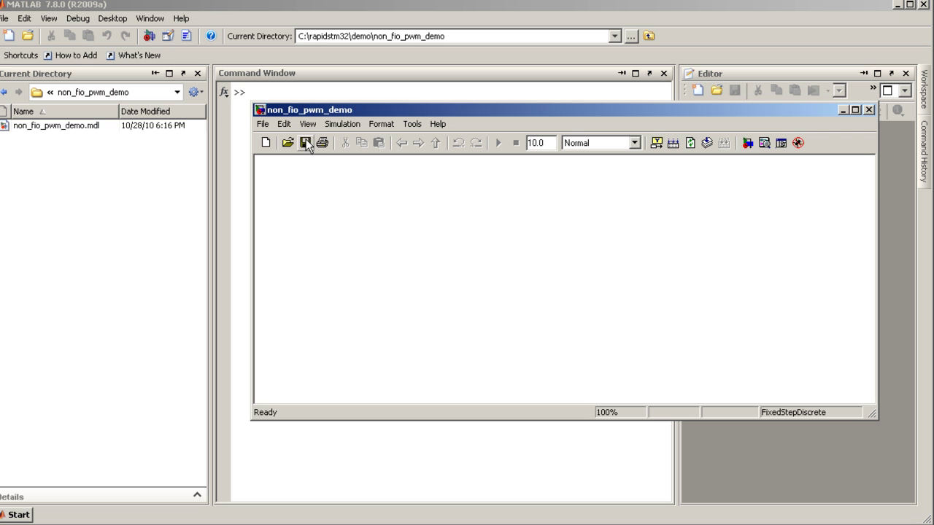
# Step: Add the Setup System Clocks & SysTick block from Device Configuration to the model
pyautogui.click(748, 142)
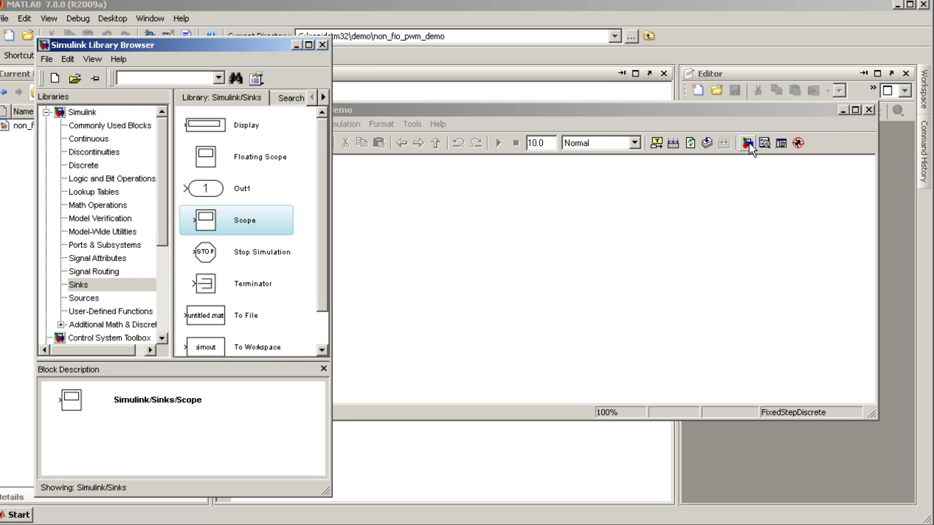
pyautogui.click(111, 300)
pyautogui.scroll(-4, 111, 303)
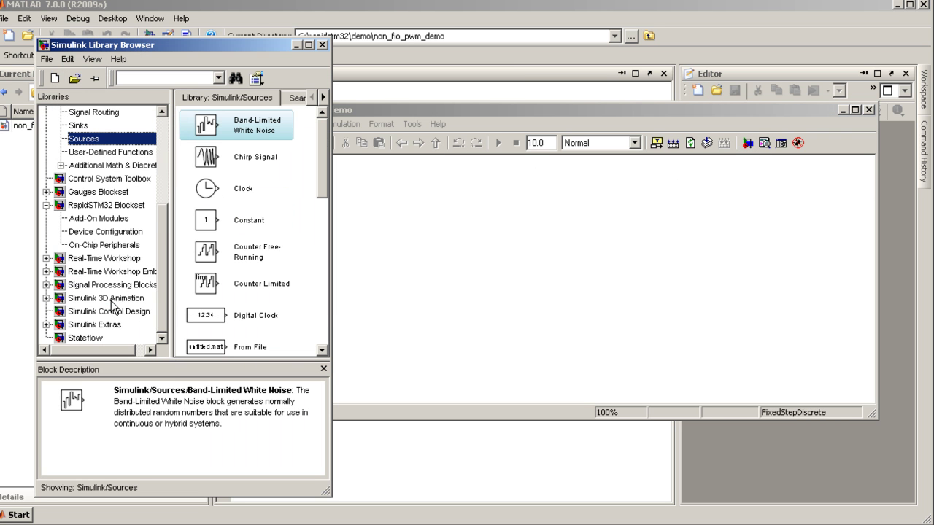
pyautogui.click(102, 232)
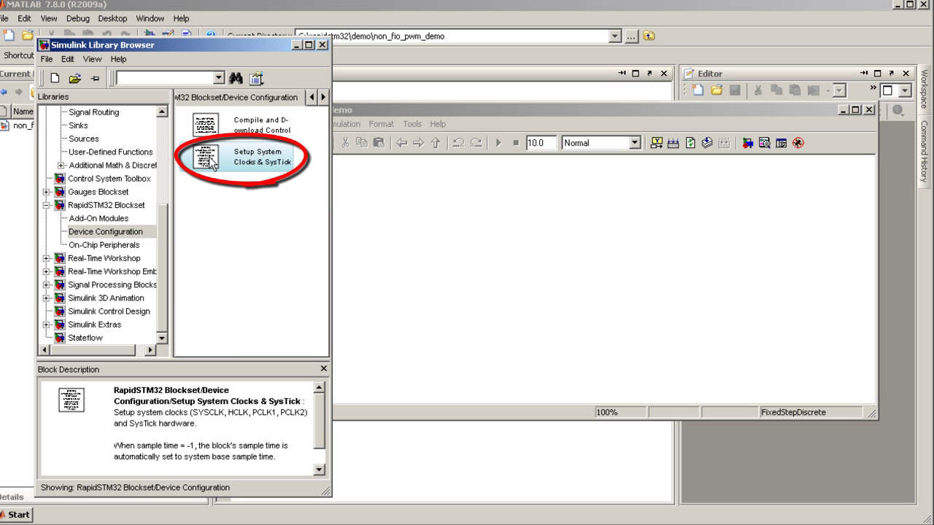
pyautogui.moveTo(214, 164); pyautogui.dragTo(390, 234)
pyautogui.click(244, 56)
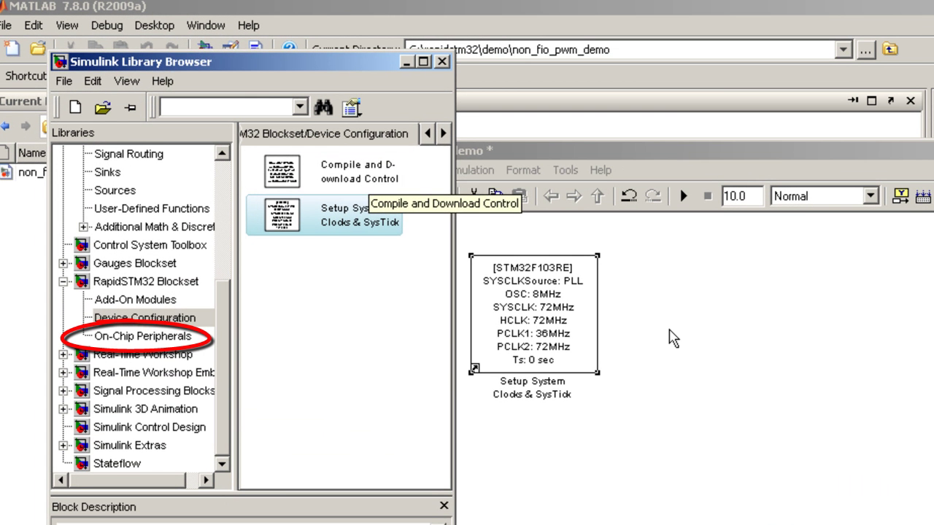
pyautogui.click(492, 247)
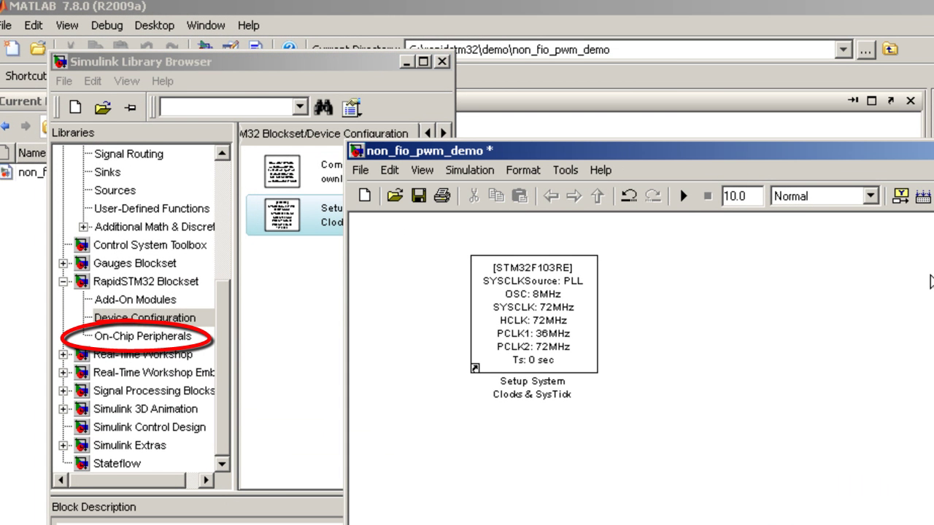
# Step: Add a Digital Output block from On-Chip Peripherals to the model
pyautogui.click(205, 206)
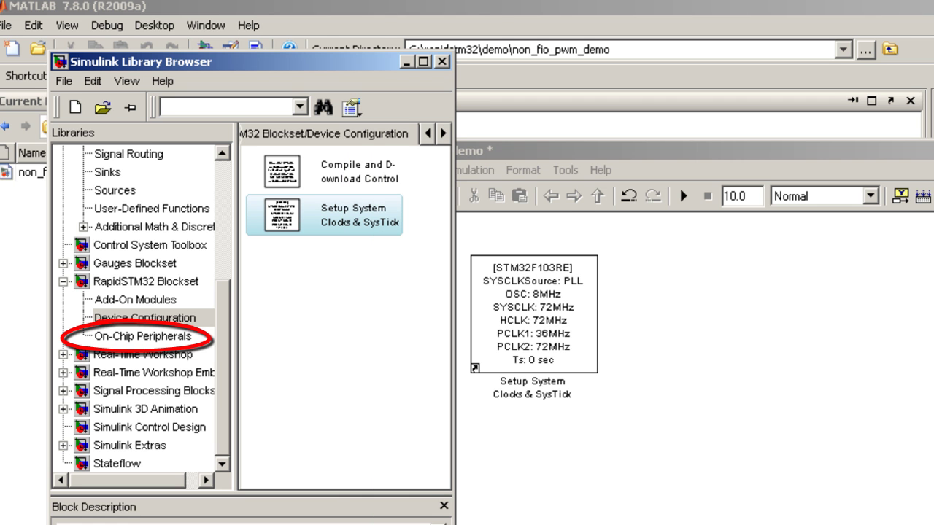
pyautogui.click(139, 336)
pyautogui.moveTo(315, 305); pyautogui.dragTo(315, 300)
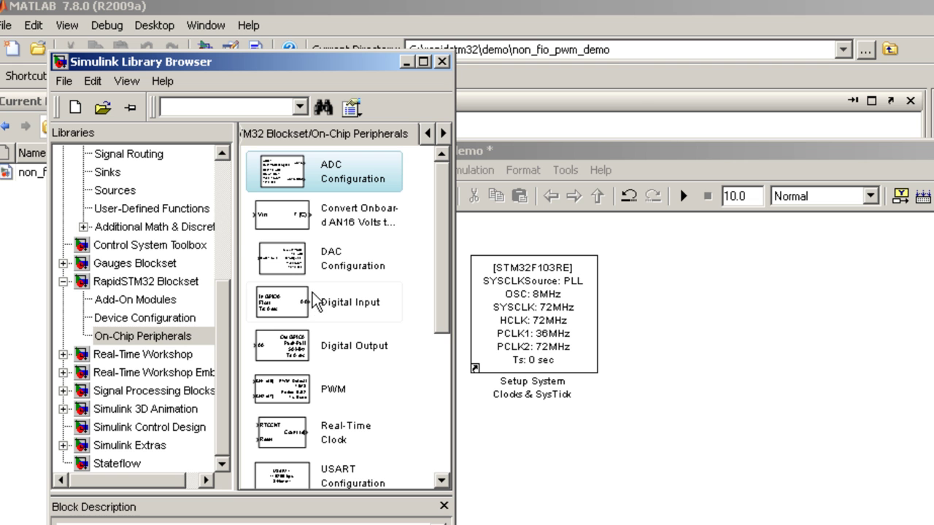
pyautogui.scroll(-3, 305, 321)
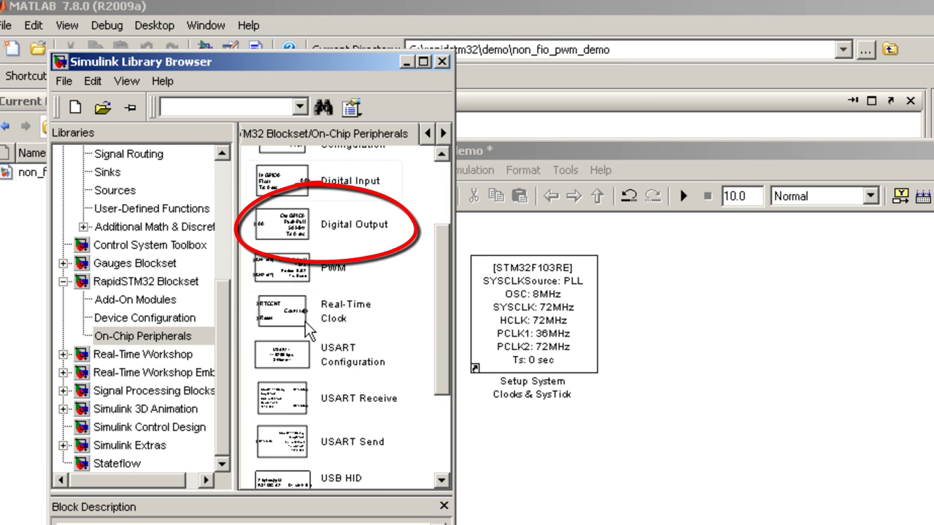
pyautogui.click(285, 231)
pyautogui.moveTo(285, 231); pyautogui.dragTo(888, 306)
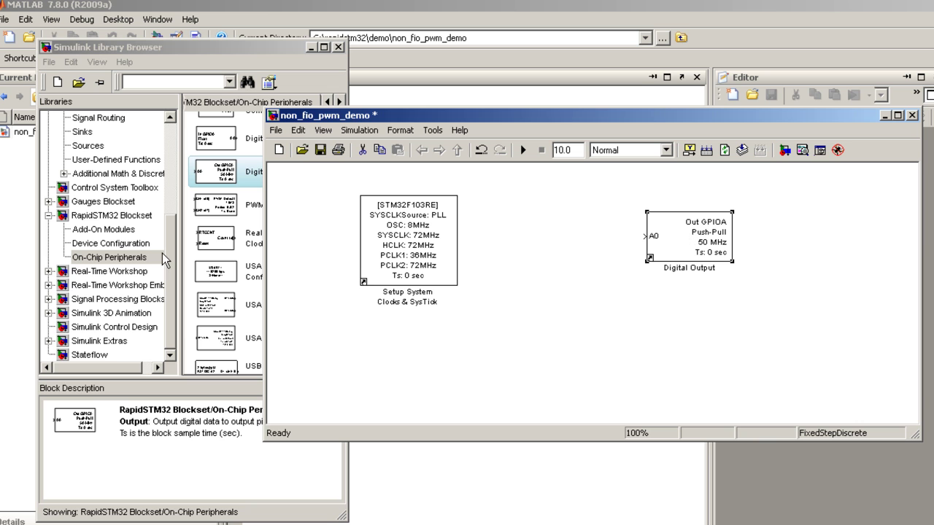
pyautogui.click(121, 215)
pyautogui.scroll(4, 121, 221)
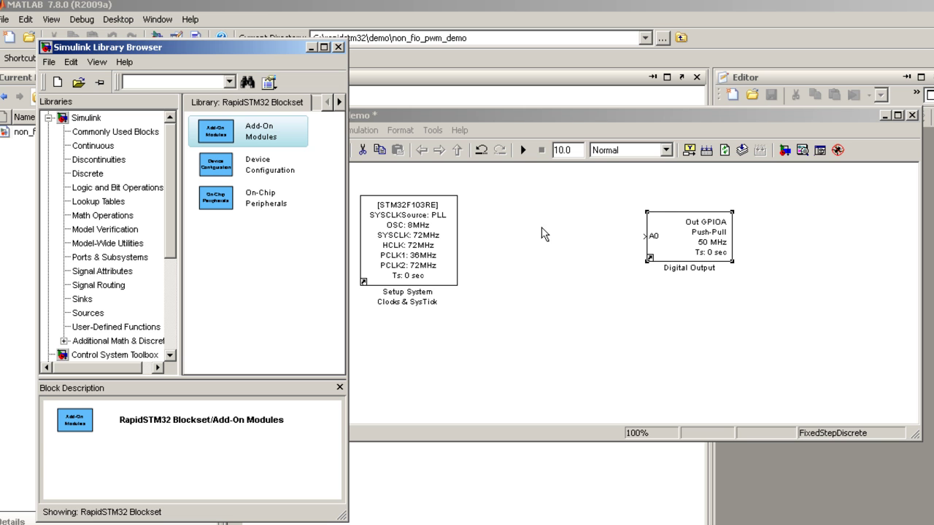
pyautogui.click(759, 246)
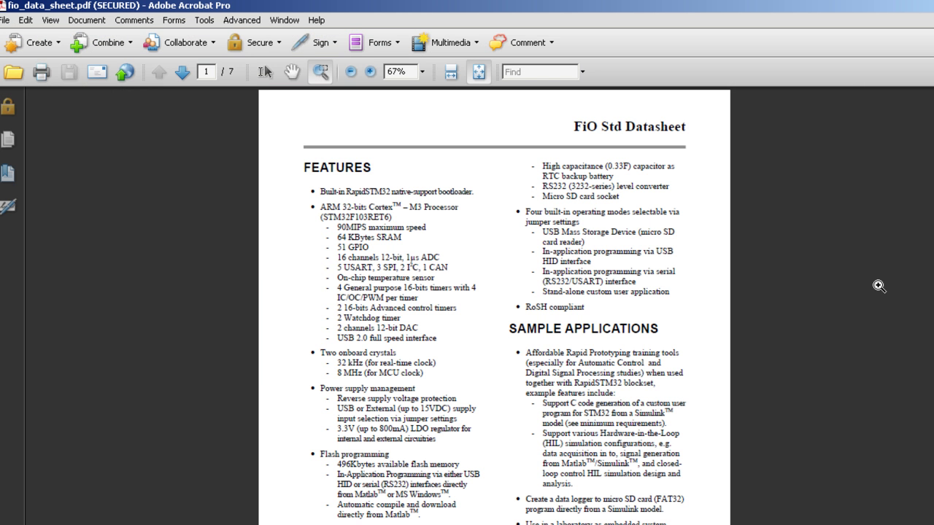
pyautogui.scroll(-6, 655, 367)
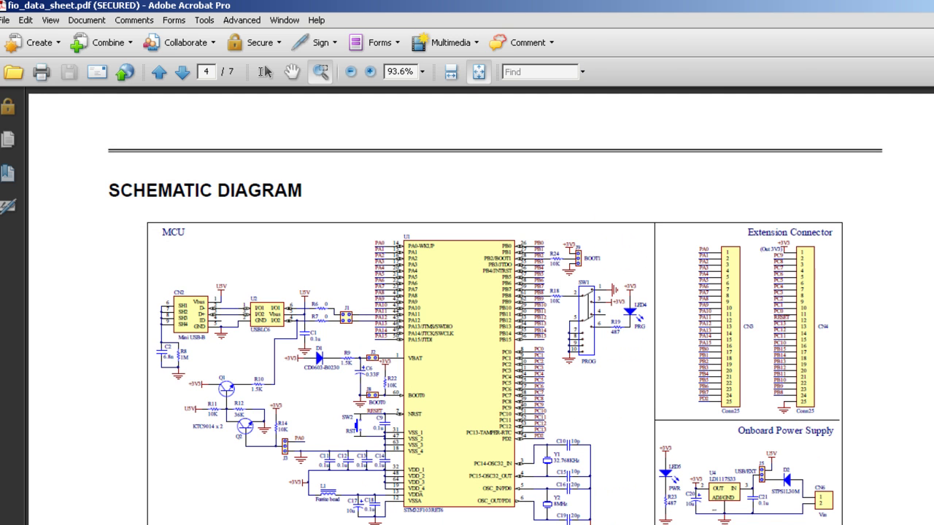
pyautogui.click(477, 506)
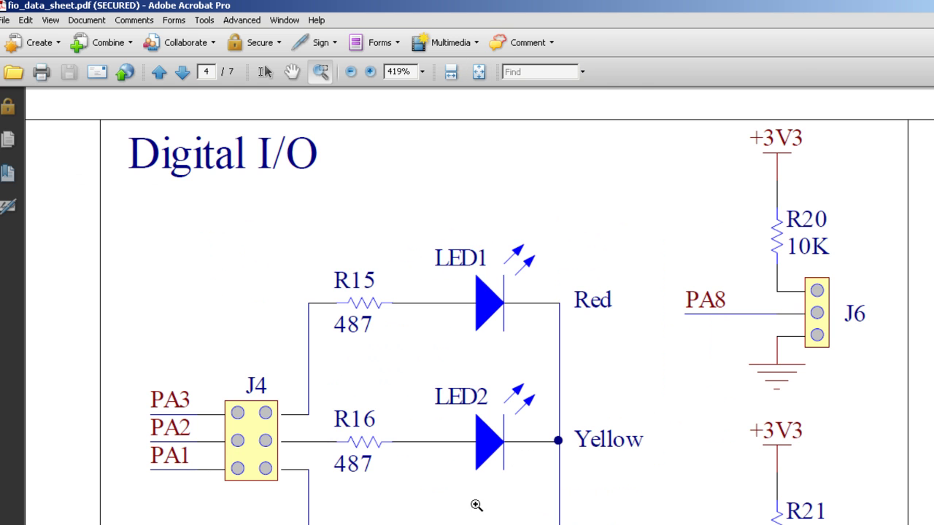
pyautogui.scroll(-2, 542, 482)
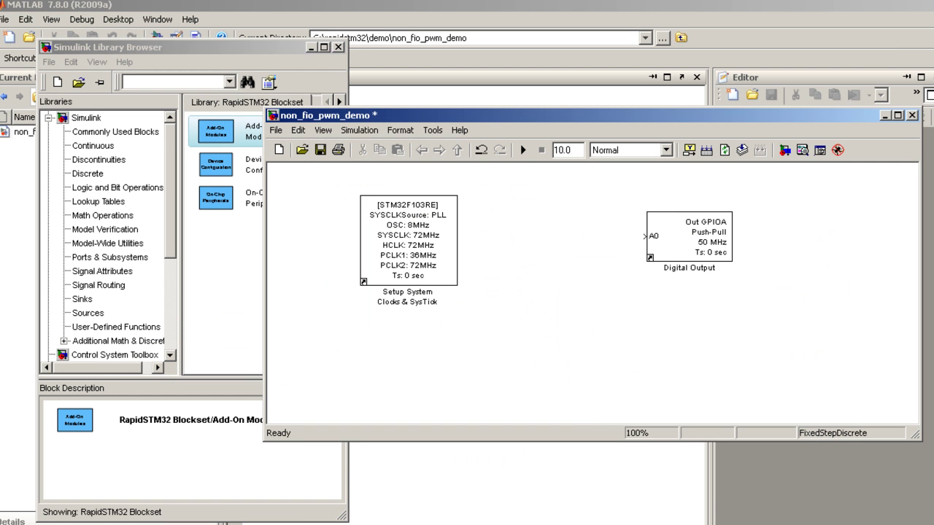
# Step: Set the Digital Output block's Pin field to [3 2], giving inputs A3 and A2
pyautogui.doubleClick(657, 252)
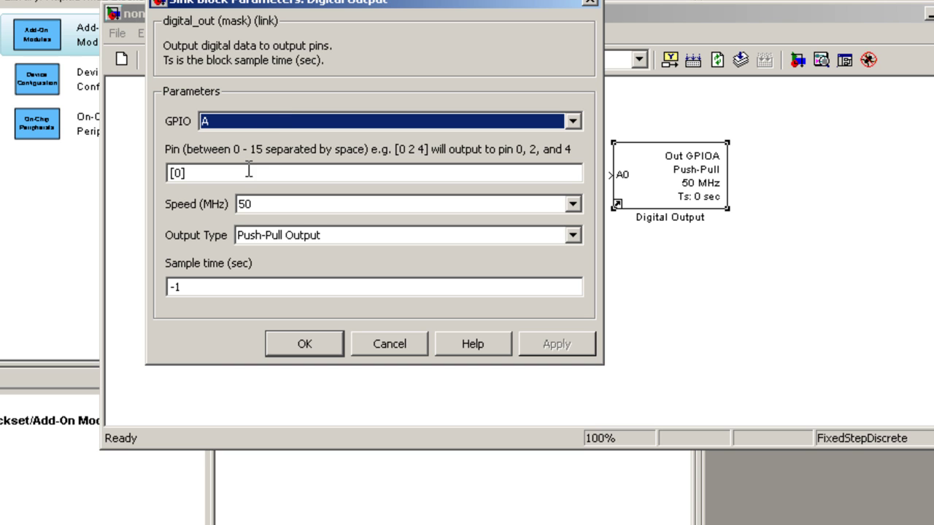
pyautogui.moveTo(306, 6); pyautogui.dragTo(414, 56)
pyautogui.click(341, 225)
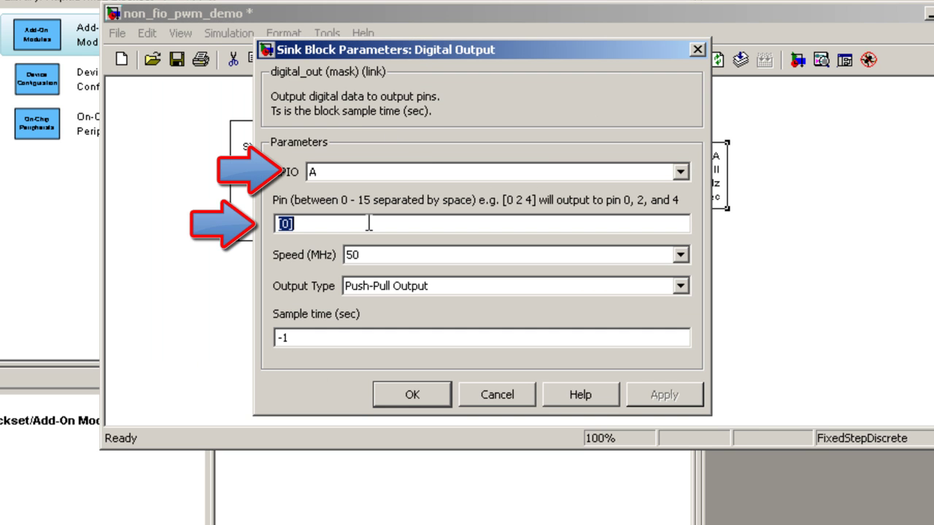
pyautogui.write('3')
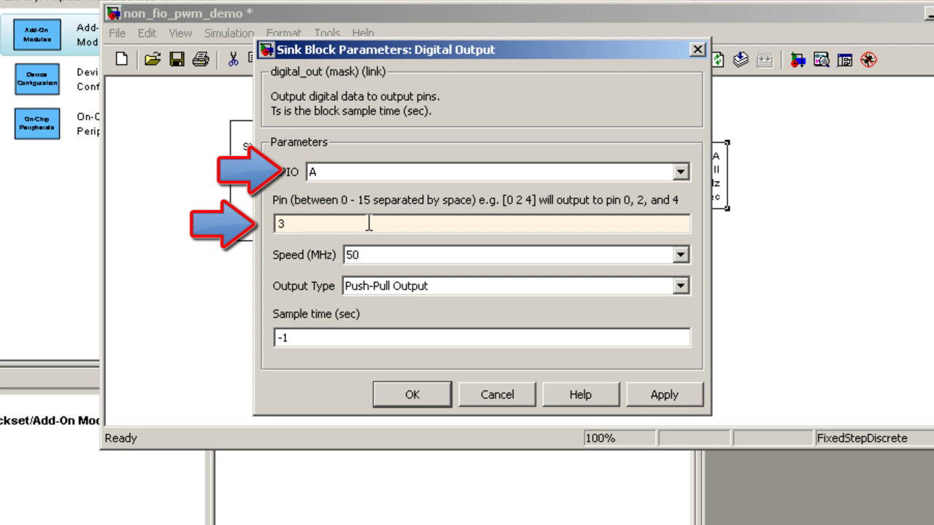
pyautogui.write(' 2')
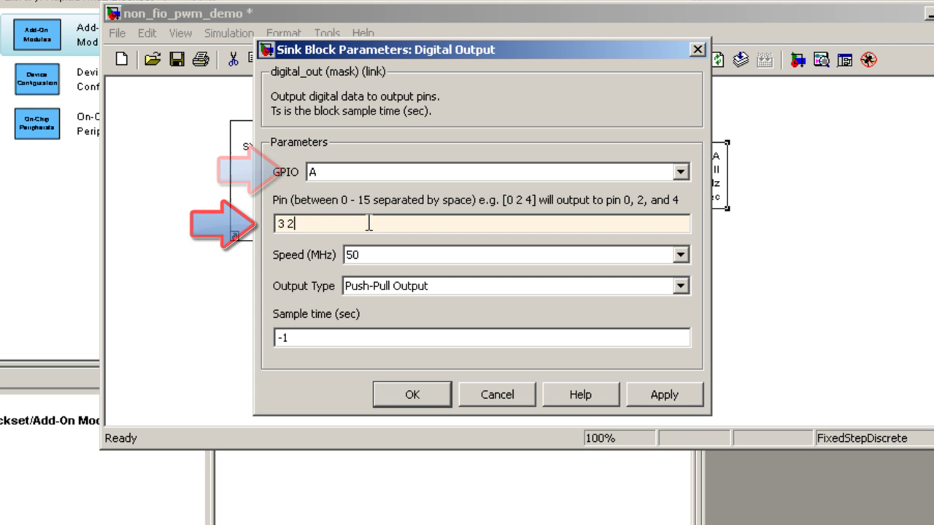
pyautogui.click(437, 396)
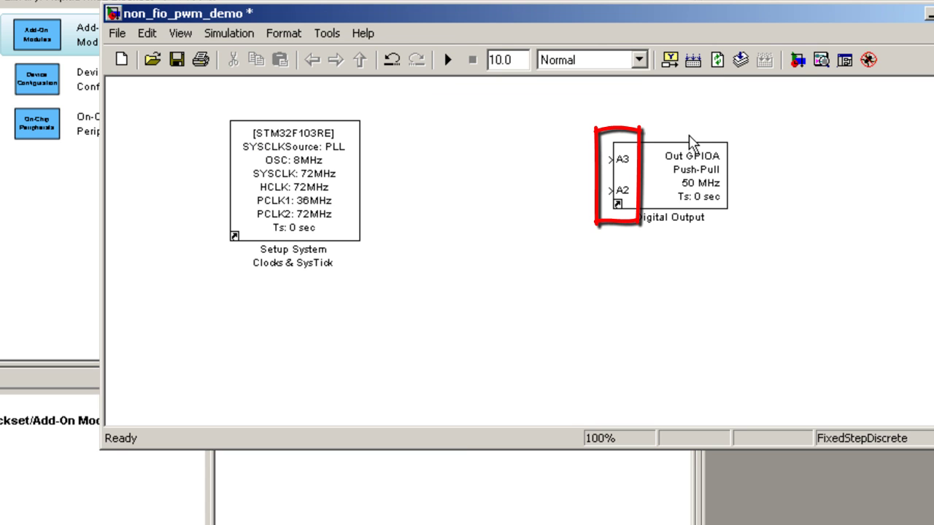
pyautogui.click(797, 60)
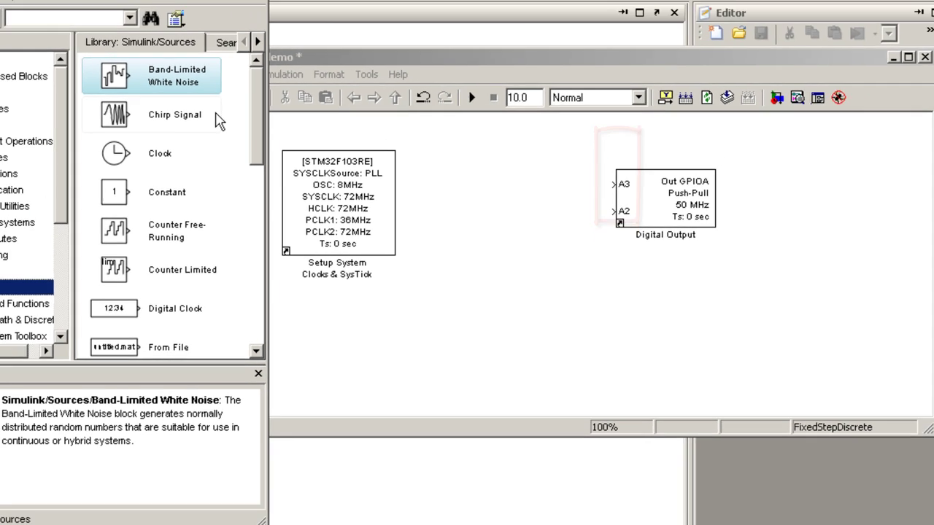
# Step: Place a Pulse Generator from Simulink Sources between the clock setup and Digital Output blocks
pyautogui.click(102, 78)
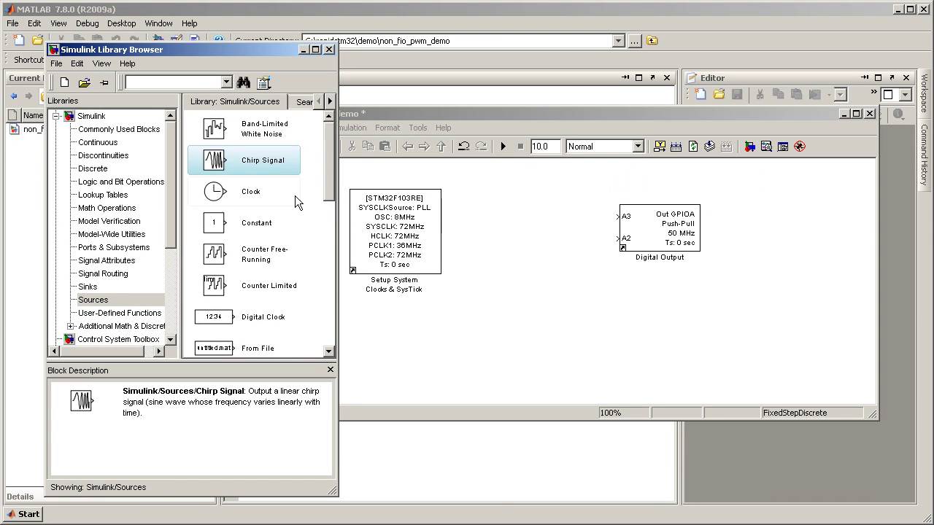
pyautogui.scroll(-2, 287, 259)
pyautogui.scroll(-3, 284, 256)
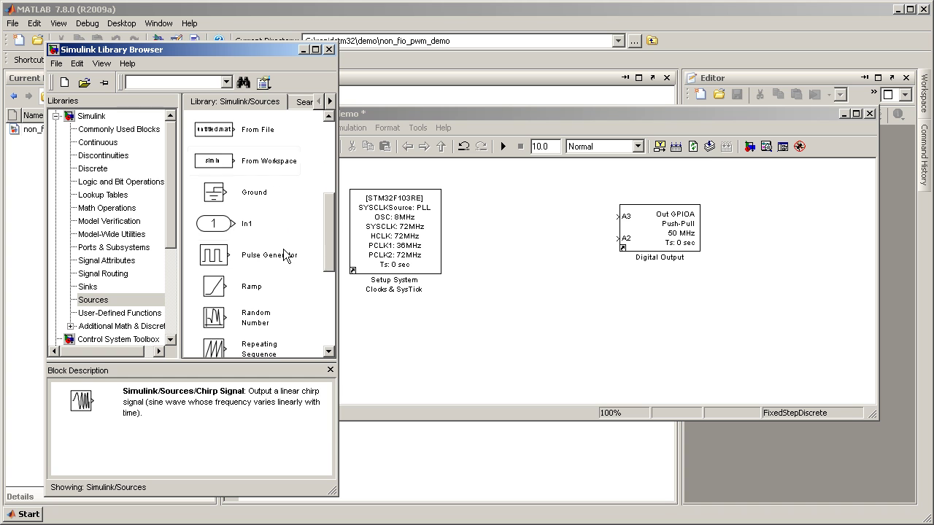
pyautogui.click(284, 255)
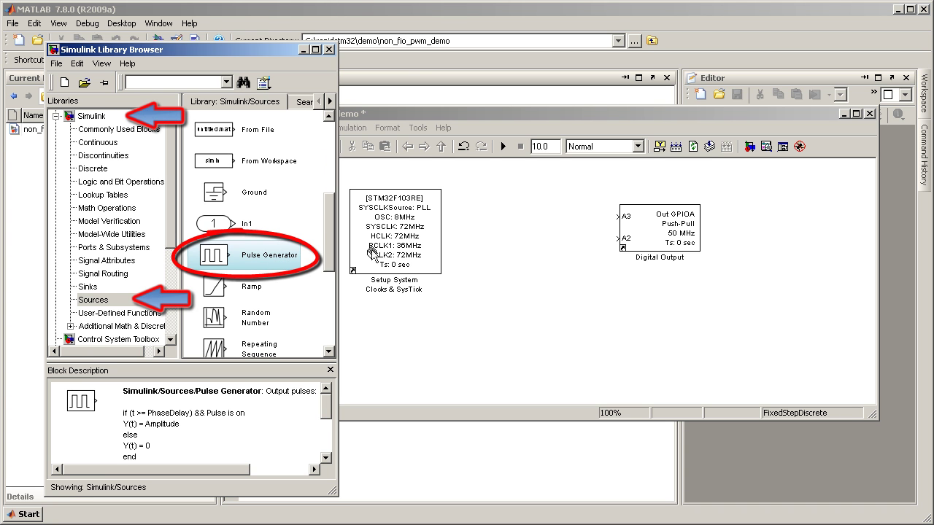
pyautogui.moveTo(372, 252); pyautogui.dragTo(514, 227)
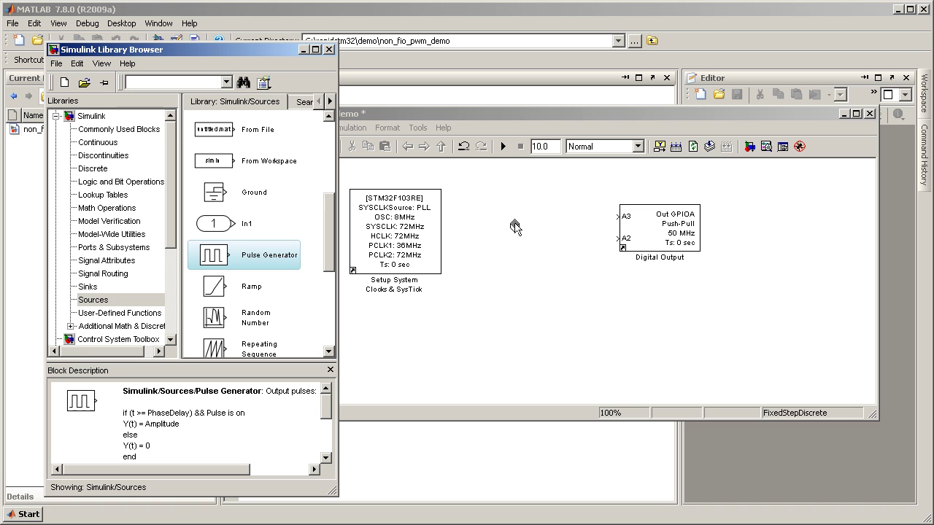
pyautogui.moveTo(514, 227); pyautogui.dragTo(524, 210)
pyautogui.moveTo(524, 210); pyautogui.dragTo(519, 216)
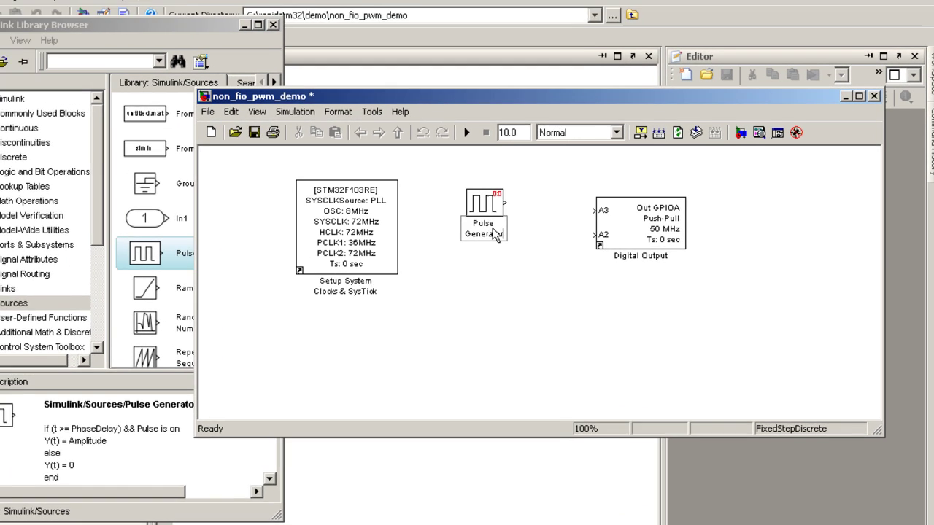
# Step: Rename the Pulse Generator to '20ms period 5% dutycycle'
pyautogui.click(518, 232)
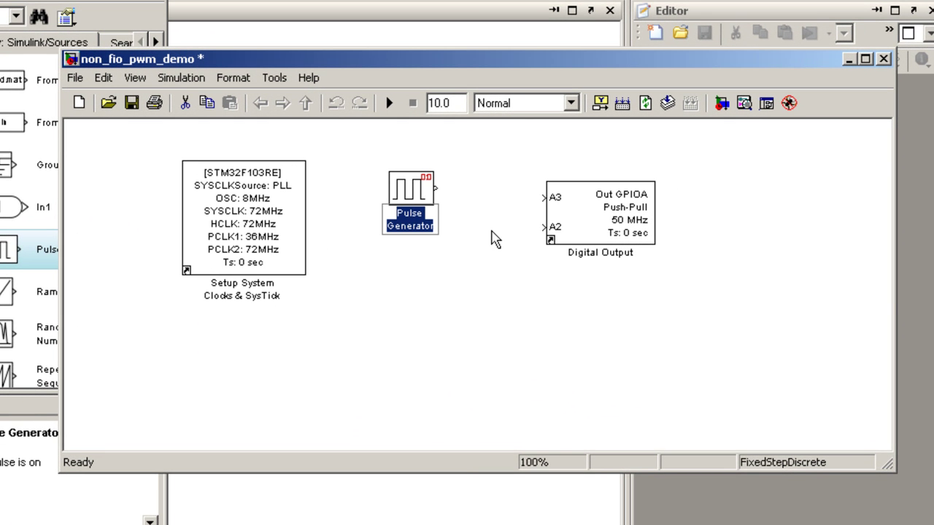
pyautogui.write('2m')
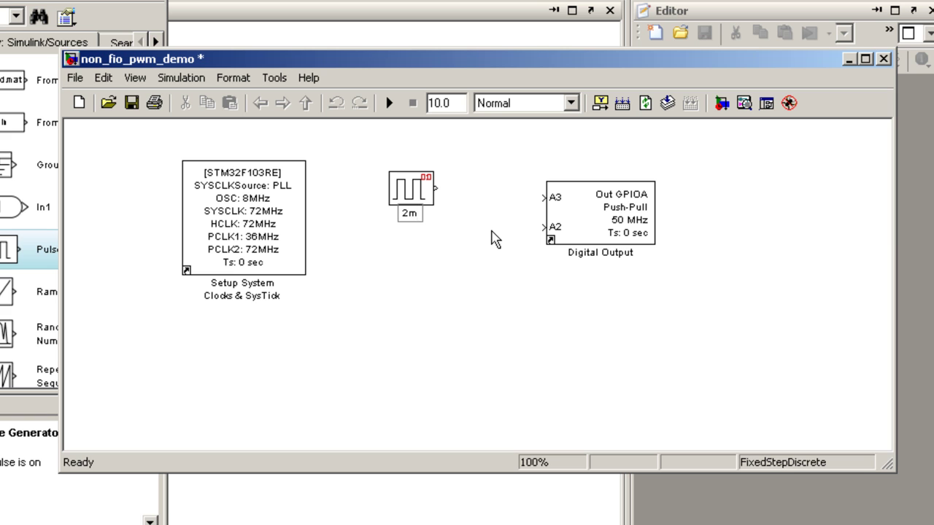
pyautogui.press('BackSpace')
pyautogui.write('0ms')
pyautogui.write(' pwm')
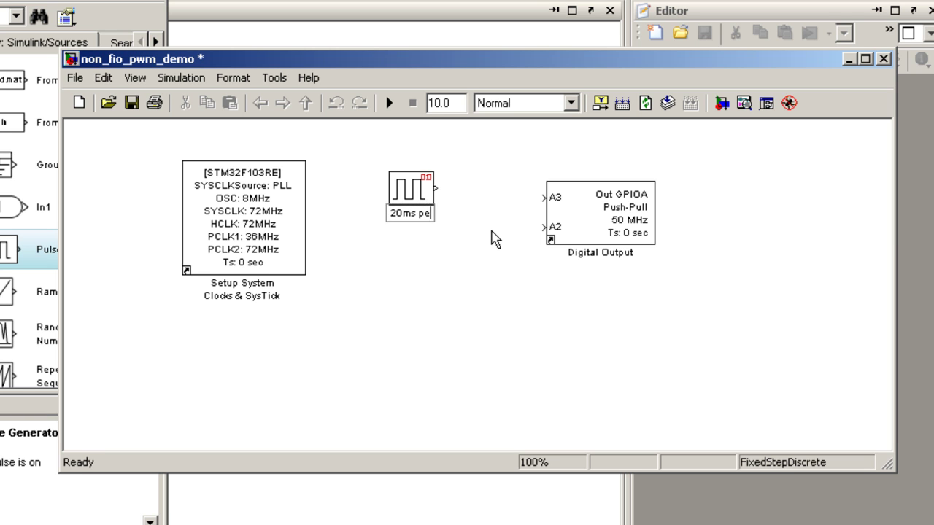
pyautogui.click(492, 240)
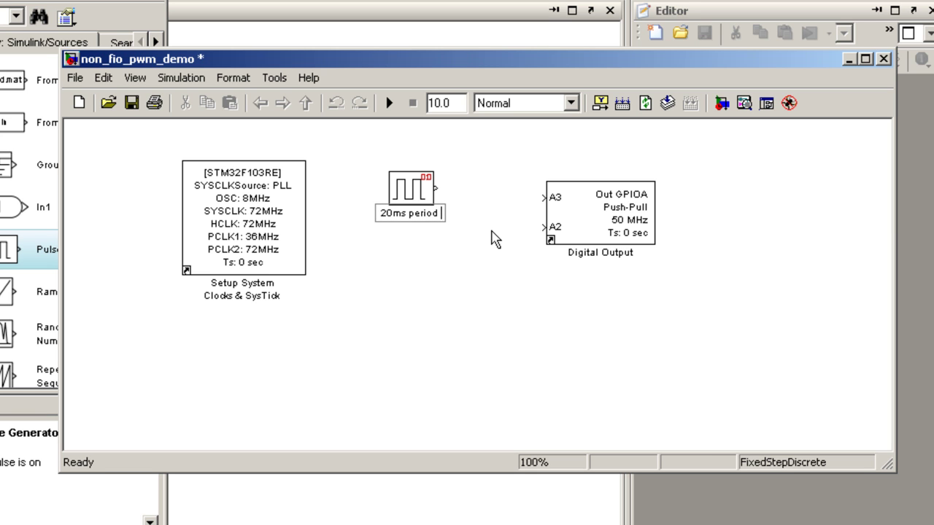
pyautogui.write('5% ')
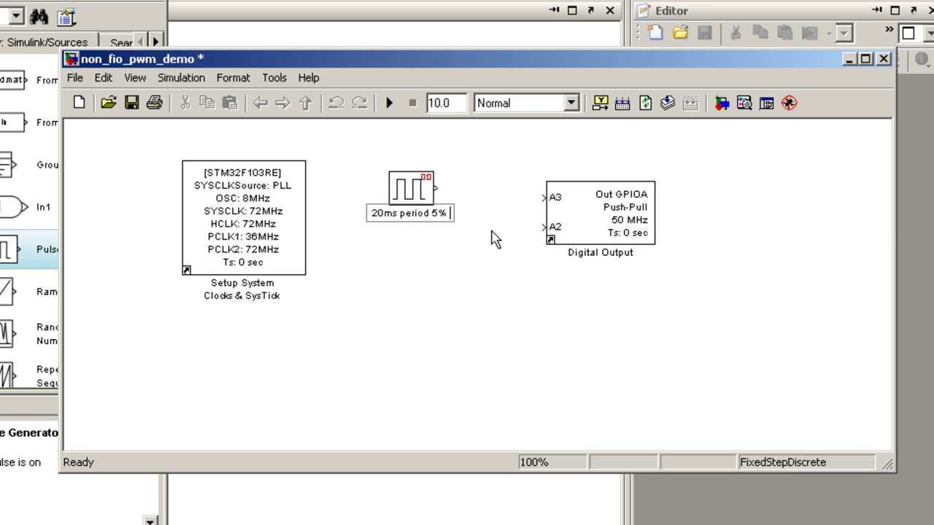
pyautogui.write('dutyc')
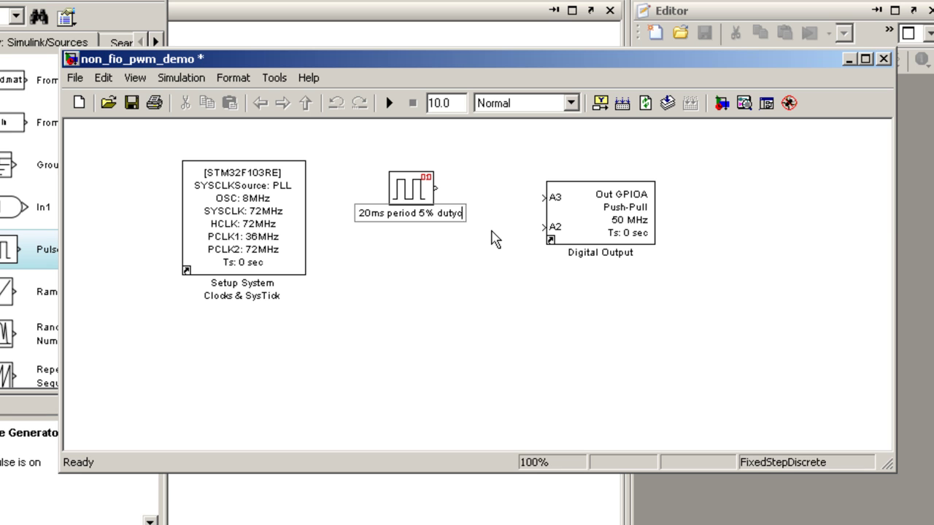
pyautogui.write('ycle')
pyautogui.click(494, 239)
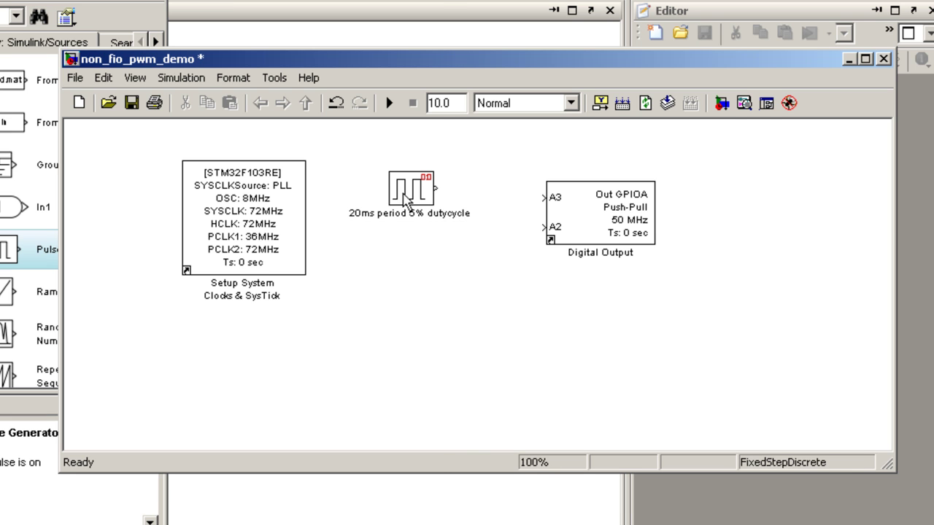
# Step: Set the pulse block's Period to 0.02 s, keeping the 5% pulse width
pyautogui.doubleClick(403, 191)
pyautogui.doubleClick(502, 314)
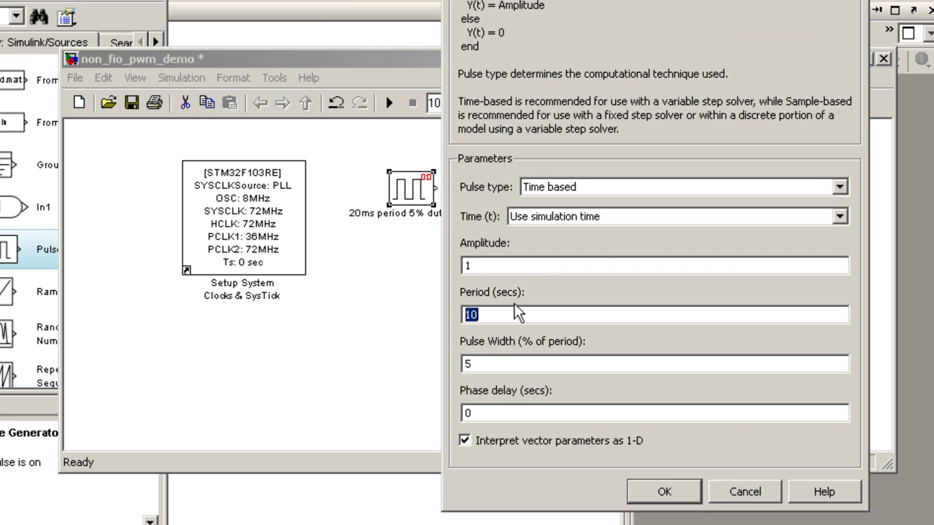
pyautogui.write('02')
pyautogui.doubleClick(511, 358)
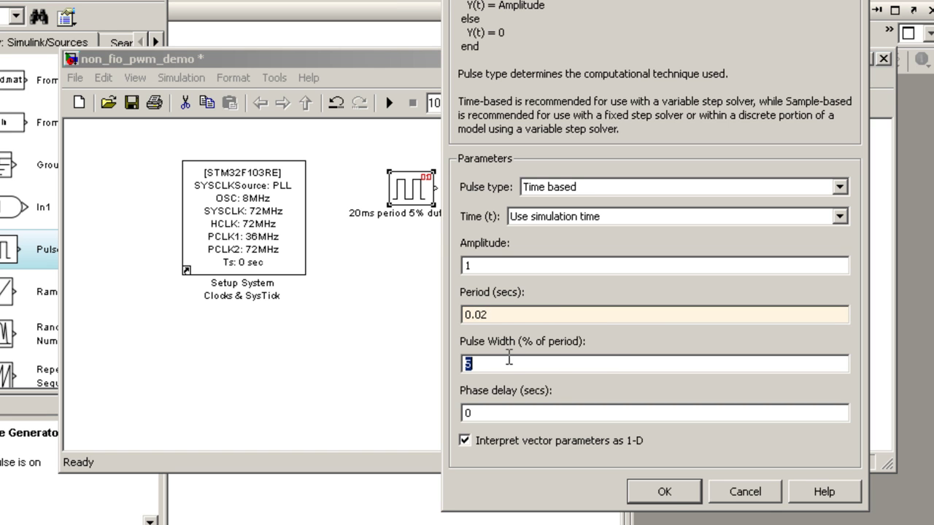
# Step: Apply the 20ms pulse settings, then copy the block and rename the copy '2s period 50% dutycycle'
pyautogui.click(672, 502)
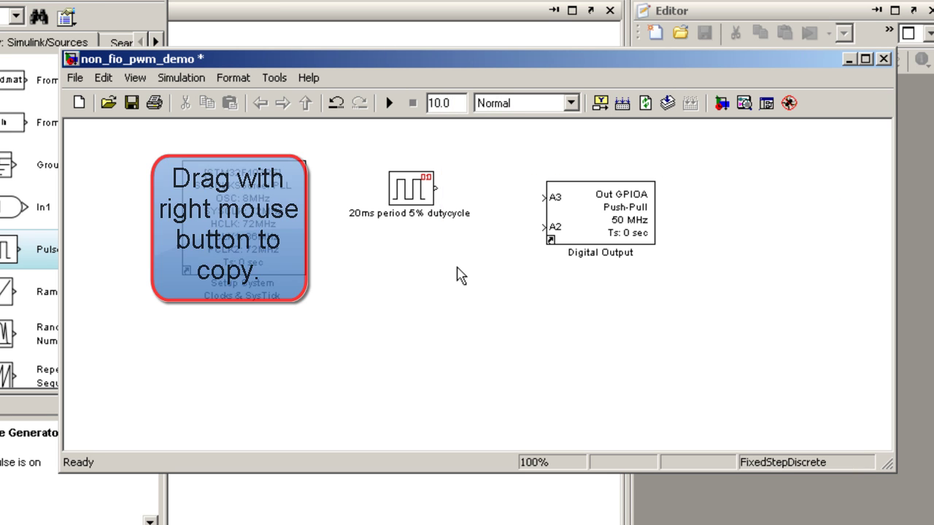
pyautogui.moveTo(407, 189); pyautogui.dragTo(409, 277)
pyautogui.click(410, 302)
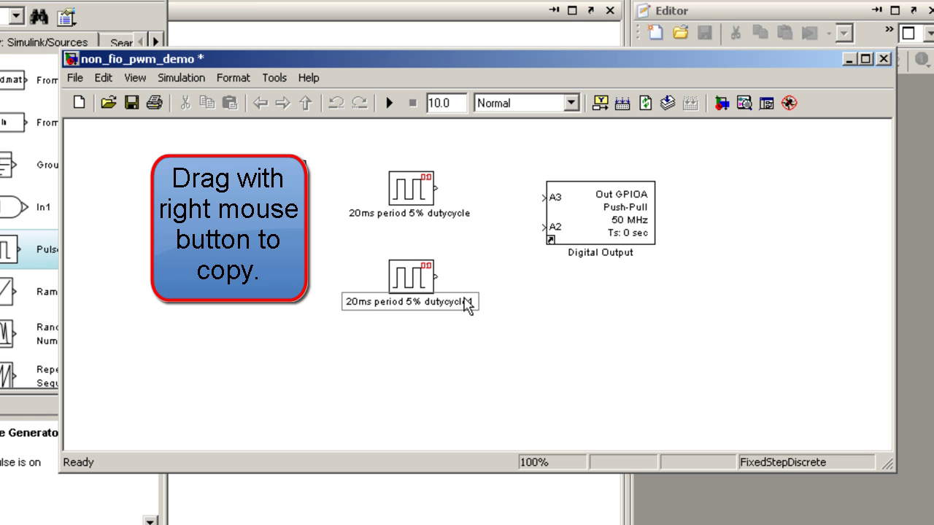
pyautogui.press('Delete')
pyautogui.press('Delete')
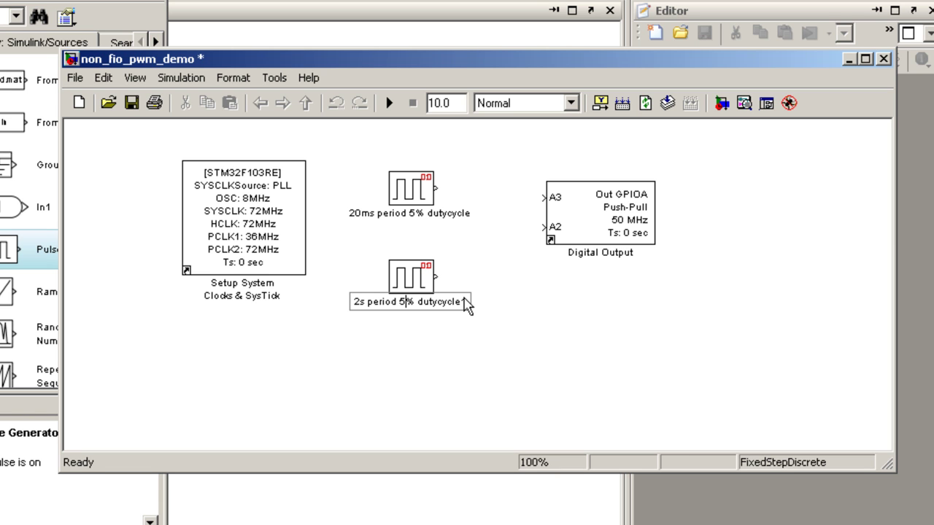
pyautogui.write('0')
pyautogui.click(466, 307)
pyautogui.press('BackSpace')
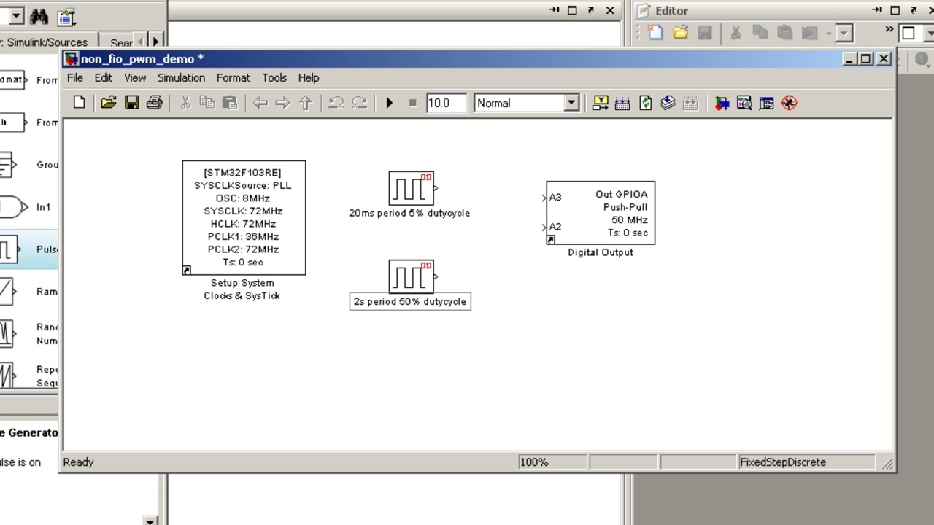
pyautogui.click(518, 340)
# Step: Set the copied pulse block's Period to 2 and Pulse Width to 50
pyautogui.doubleClick(421, 289)
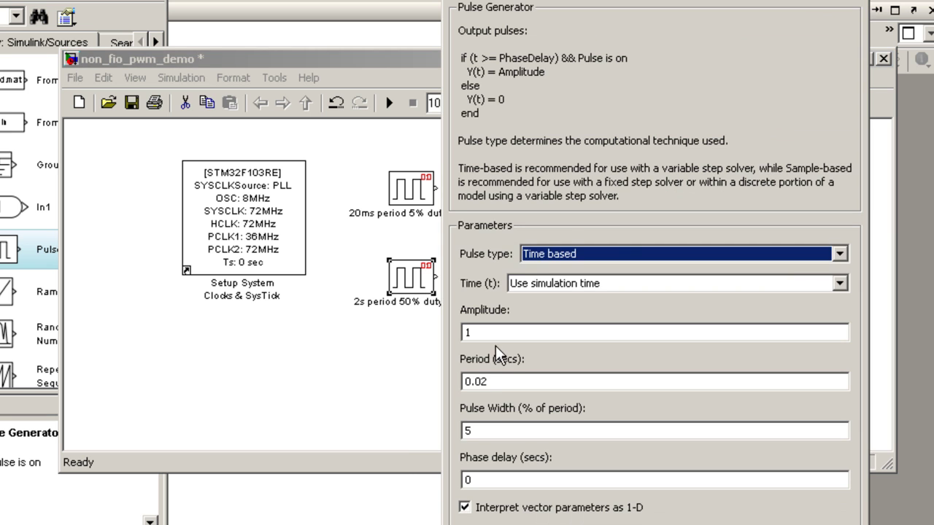
pyautogui.doubleClick(504, 381)
pyautogui.write('2')
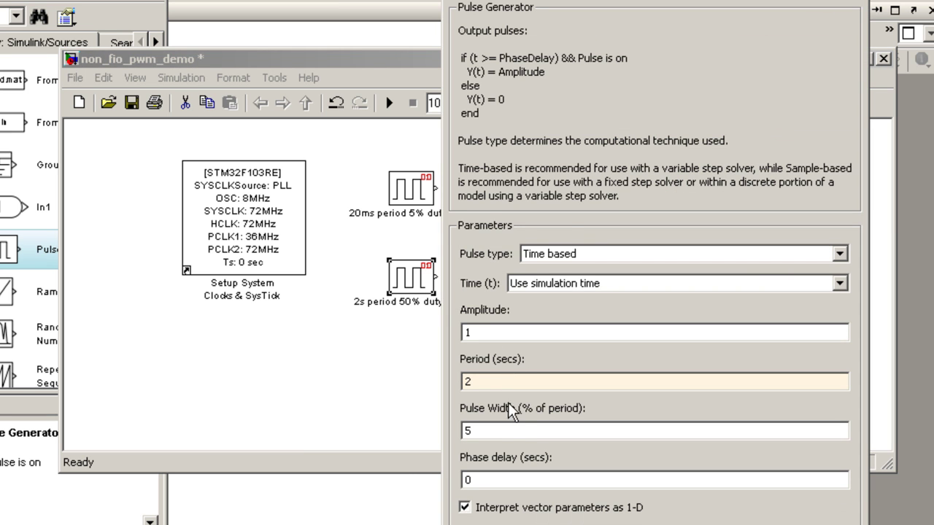
pyautogui.doubleClick(510, 430)
pyautogui.write('50')
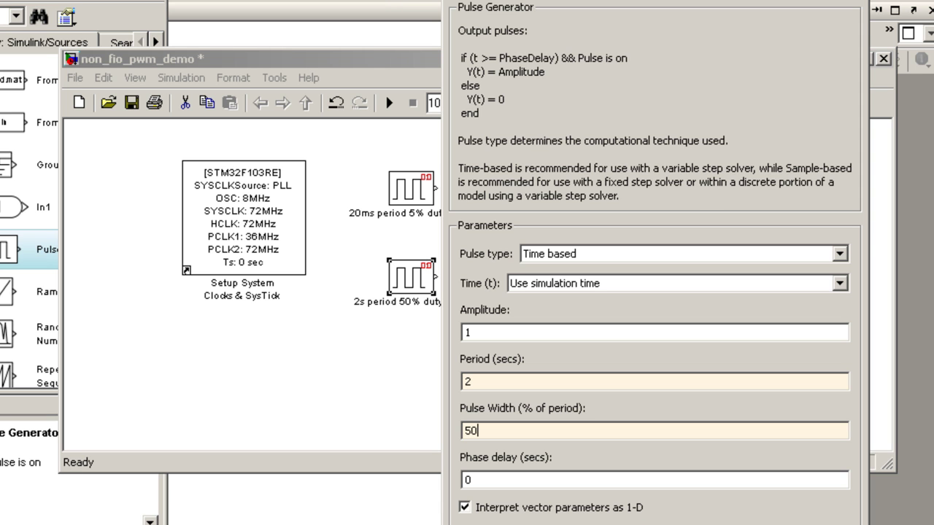
pyautogui.press('Return')
# Step: Shift Digital Output right and wire the 20ms pulse to A3 and the 2s pulse to A2
pyautogui.moveTo(609, 222); pyautogui.dragTo(665, 213)
pyautogui.moveTo(436, 188); pyautogui.dragTo(597, 188)
pyautogui.moveTo(436, 277); pyautogui.dragTo(604, 218)
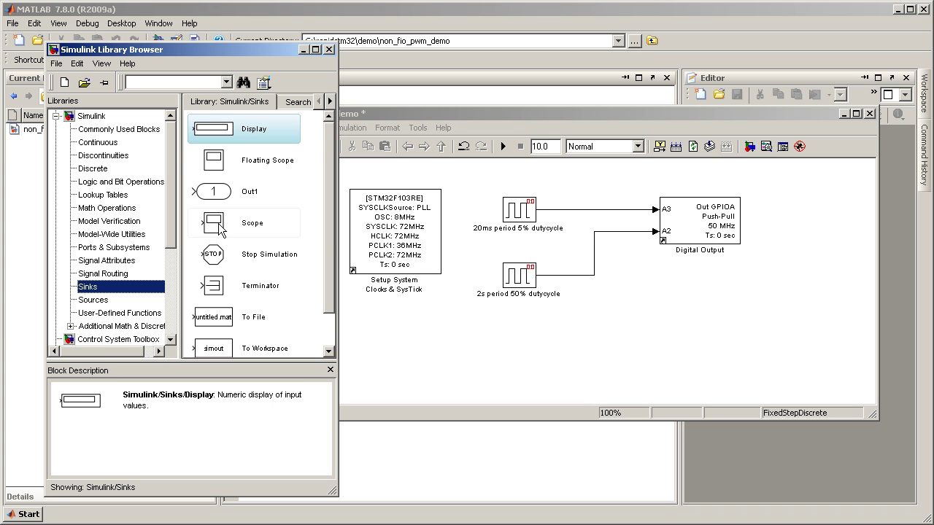
# Step: Add a Scope block and set its Number of axes to 2
pyautogui.moveTo(220, 229); pyautogui.dragTo(697, 309)
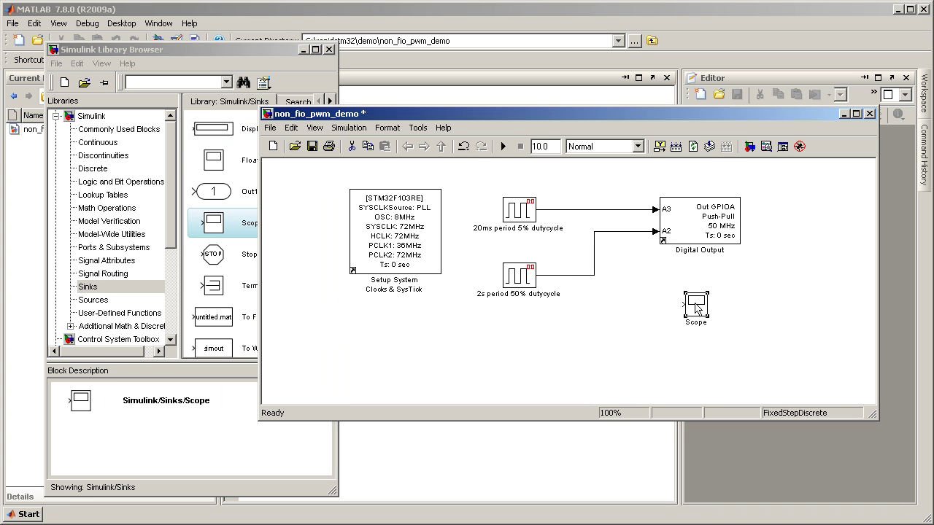
pyautogui.doubleClick(695, 305)
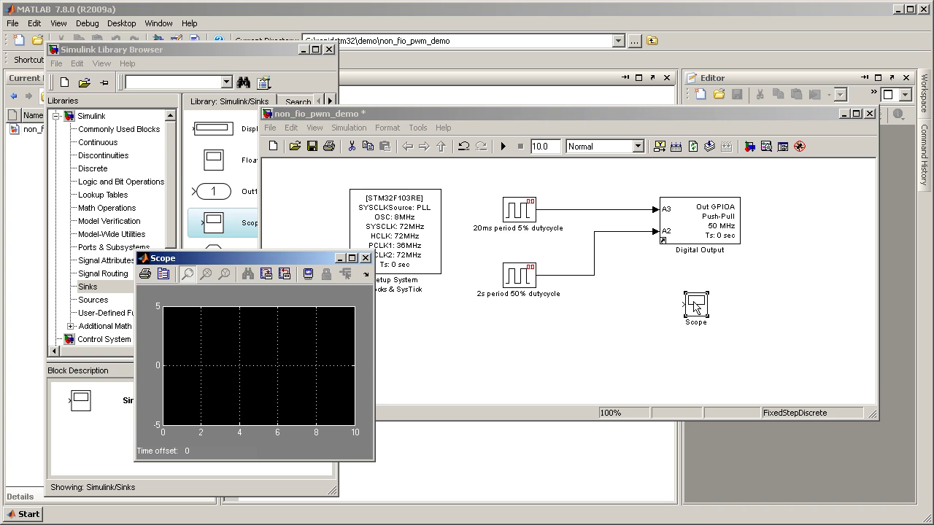
pyautogui.moveTo(245, 266)
pyautogui.mouseDown()
pyautogui.moveTo(466, 228)
pyautogui.moveTo(527, 205)
pyautogui.mouseUp()
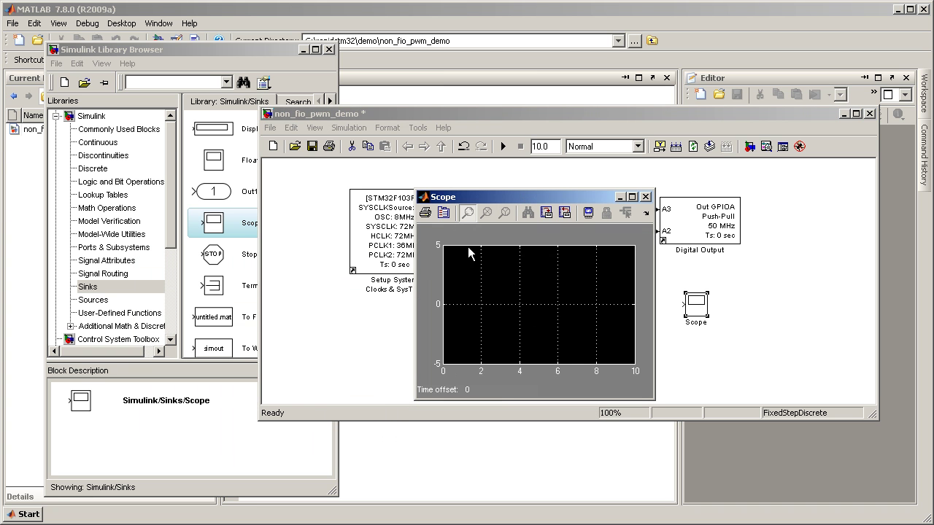
pyautogui.click(442, 212)
pyautogui.moveTo(505, 280); pyautogui.dragTo(465, 283)
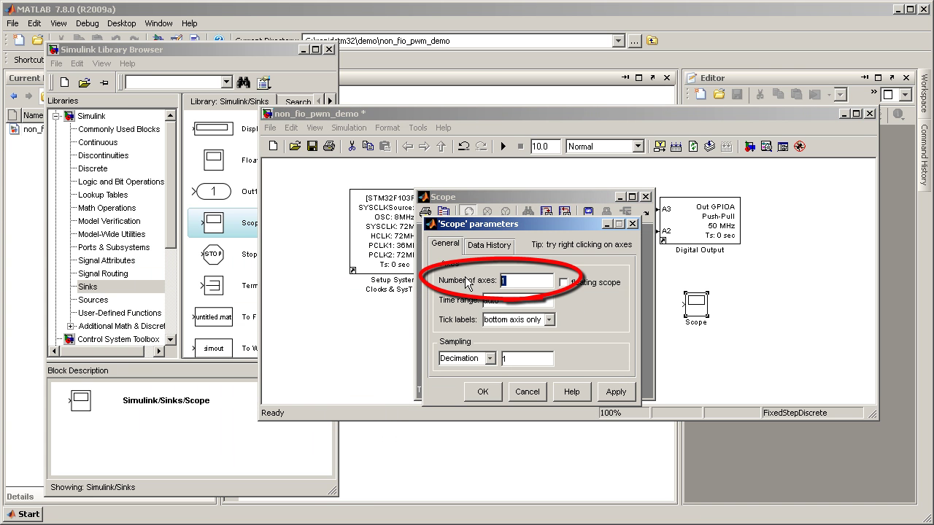
pyautogui.write('2')
pyautogui.click(482, 392)
# Step: Branch both the 20ms and 2s pulse signals into the Scope inputs
pyautogui.click(675, 356)
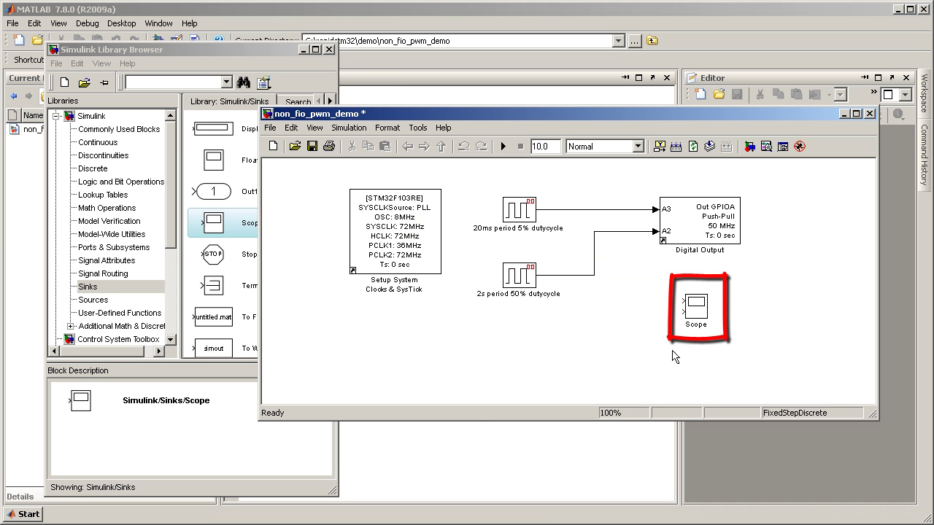
pyautogui.doubleClick(698, 319)
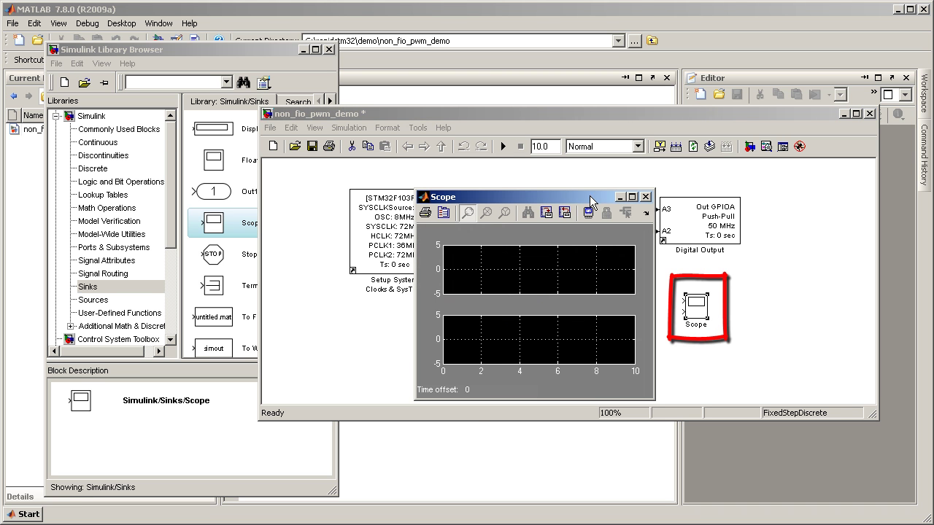
pyautogui.moveTo(591, 202); pyautogui.dragTo(273, 158)
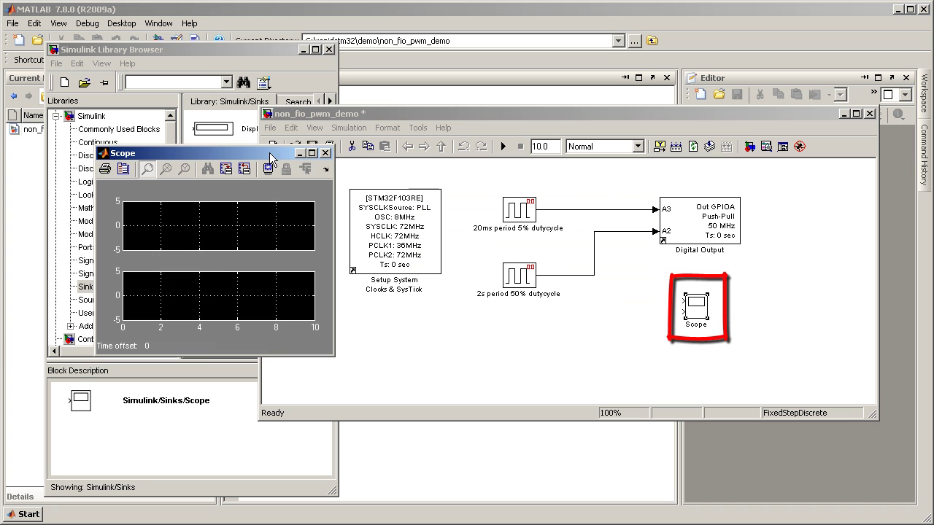
pyautogui.click(606, 290)
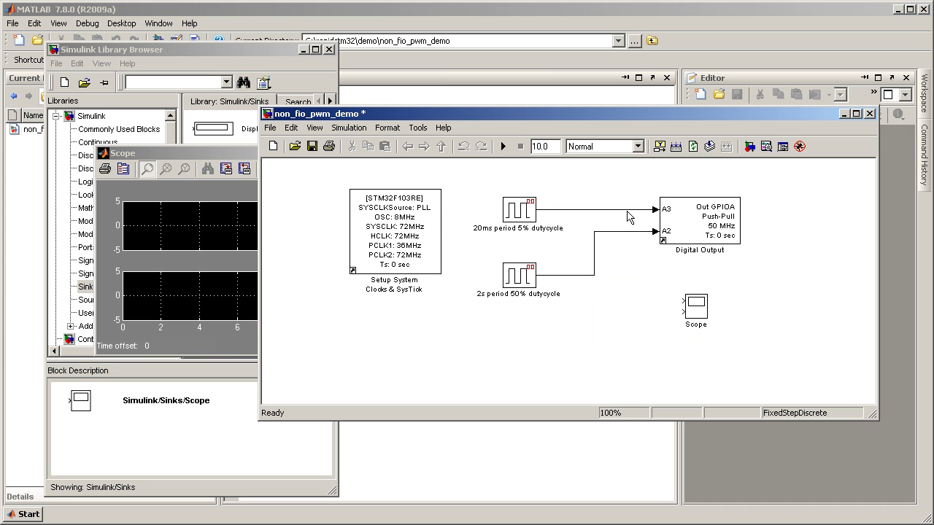
pyautogui.moveTo(624, 210); pyautogui.dragTo(682, 300)
pyautogui.moveTo(597, 297)
pyautogui.mouseDown()
pyautogui.moveTo(683, 313)
pyautogui.moveTo(590, 287)
pyautogui.moveTo(589, 295)
pyautogui.mouseUp()
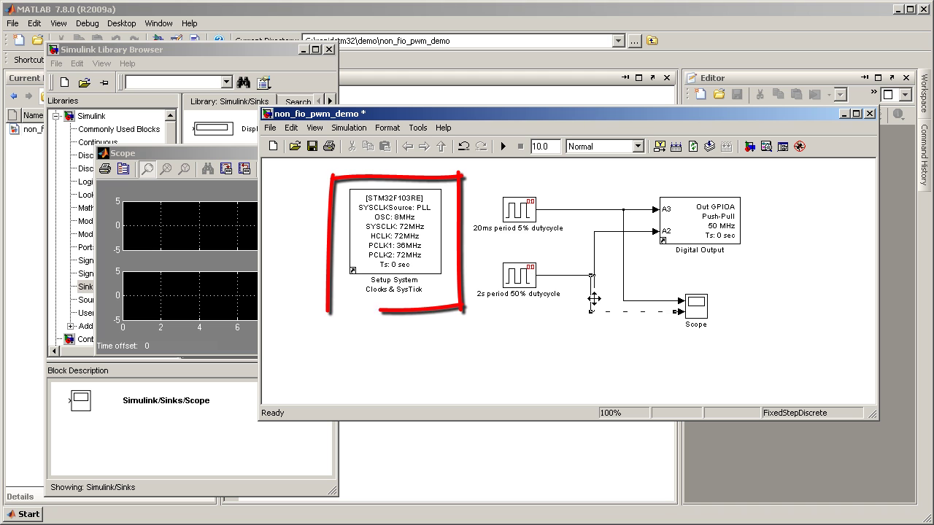
pyautogui.click(560, 340)
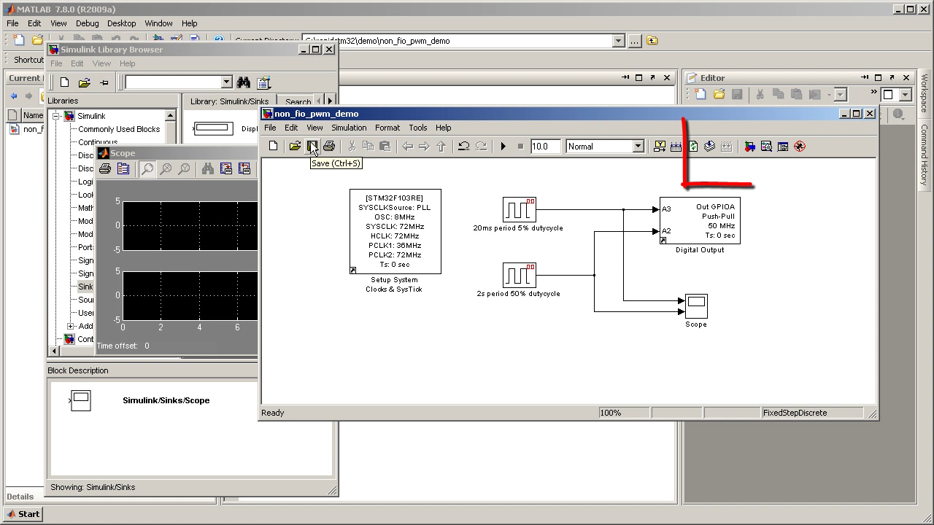
# Step: Save the model, update the diagram, and dismiss the resulting error message
pyautogui.click(312, 145)
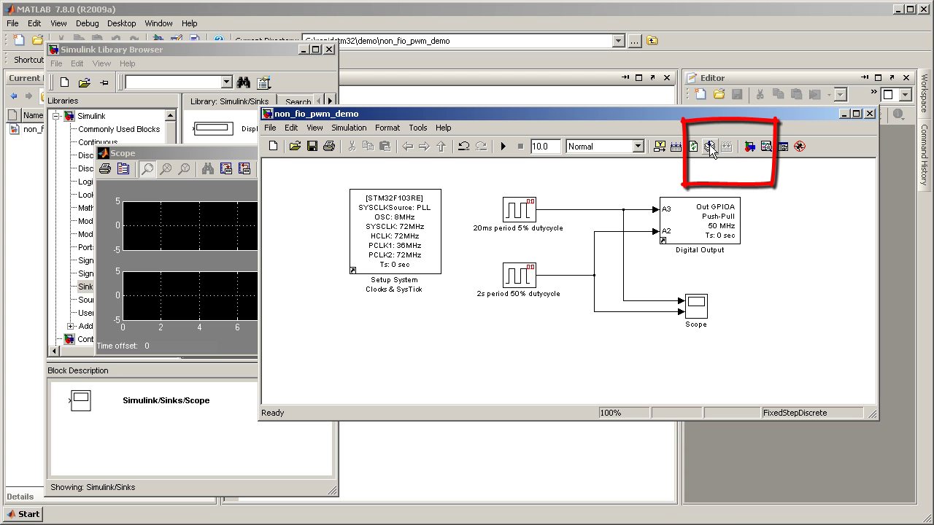
pyautogui.click(709, 146)
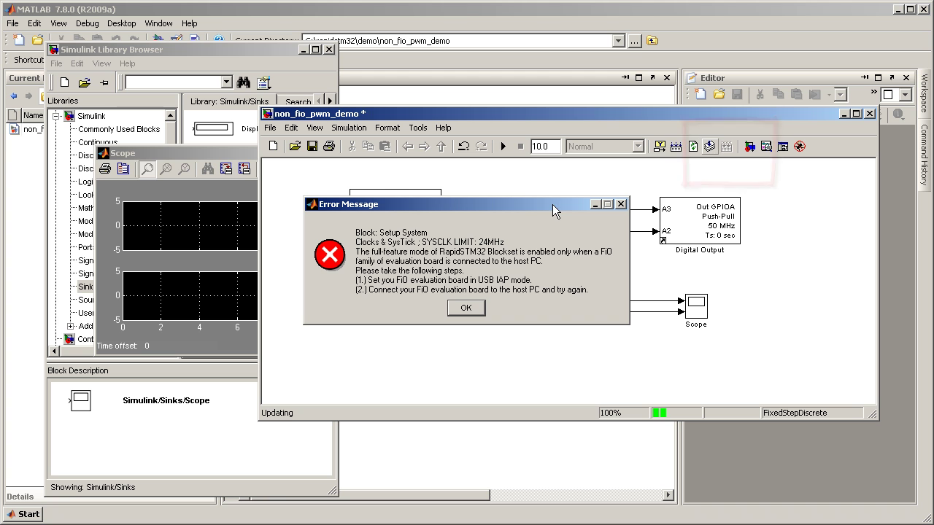
pyautogui.moveTo(442, 204); pyautogui.dragTo(604, 190)
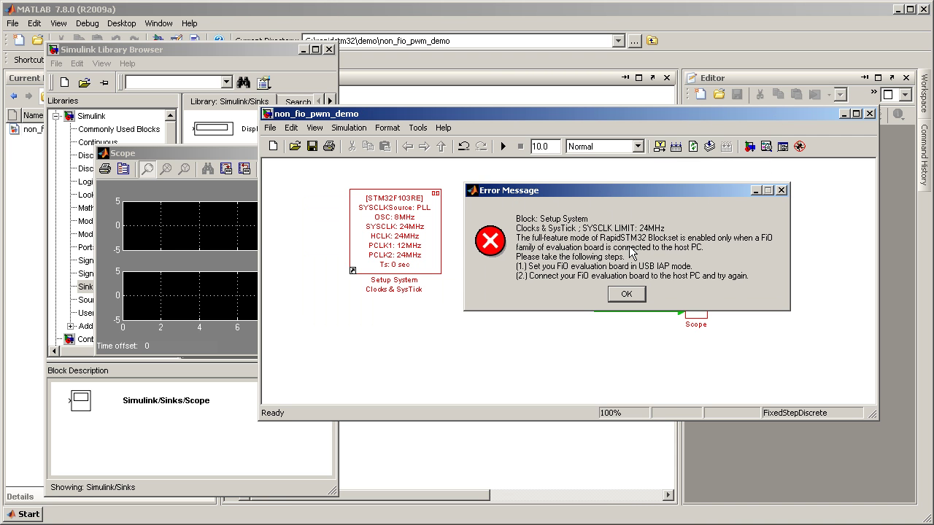
pyautogui.click(626, 294)
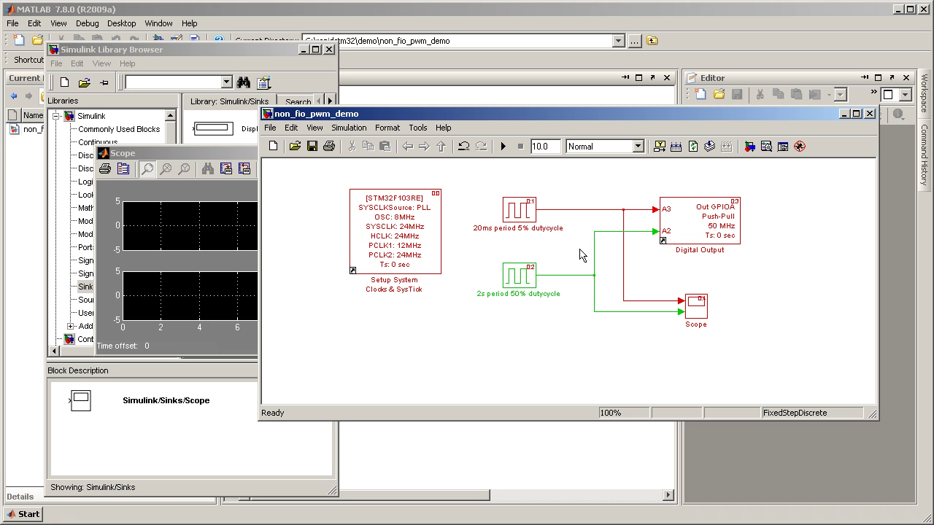
# Step: Show the sample time colour legend and inspect the 2s and 20ms pulse blocks
pyautogui.hotkey('ctrl', 'j')
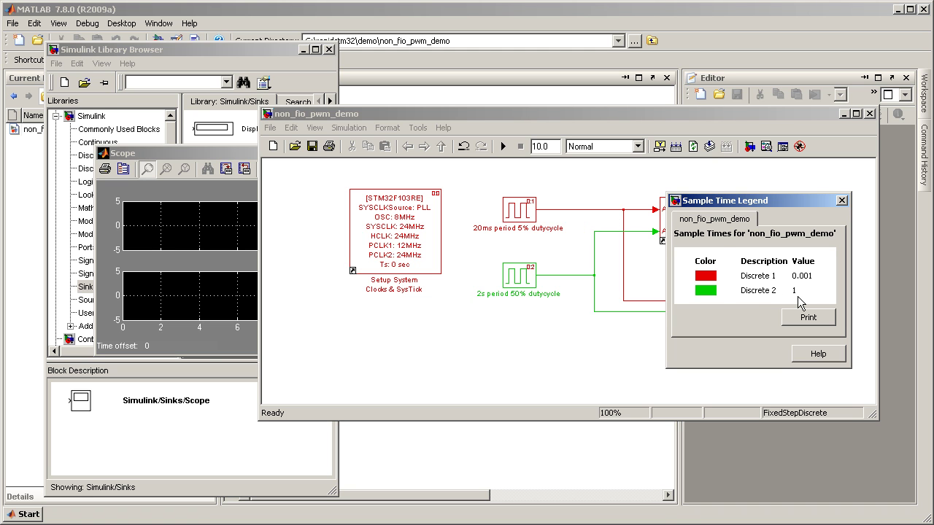
pyautogui.click(546, 320)
pyautogui.click(519, 276)
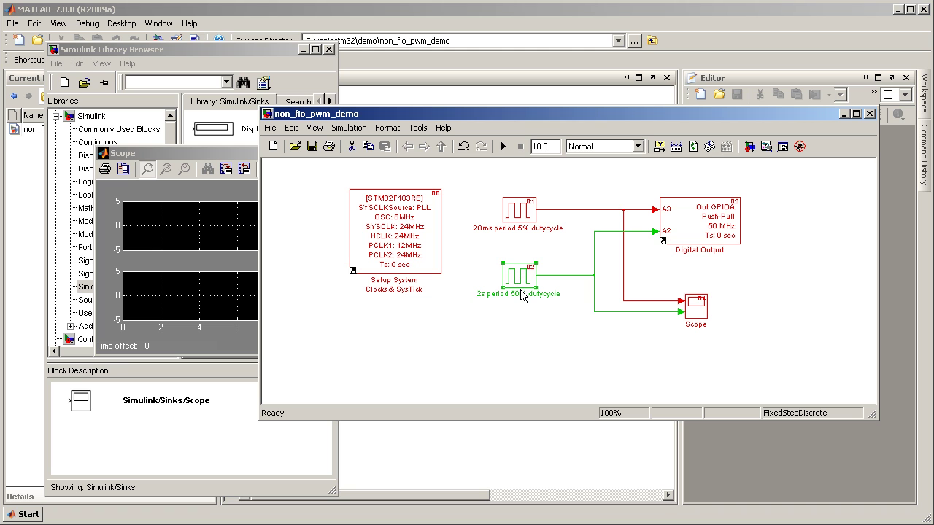
pyautogui.click(530, 220)
# Step: Evaluate (5/100)*.02 in the MATLAB Command Window
pyautogui.click(515, 443)
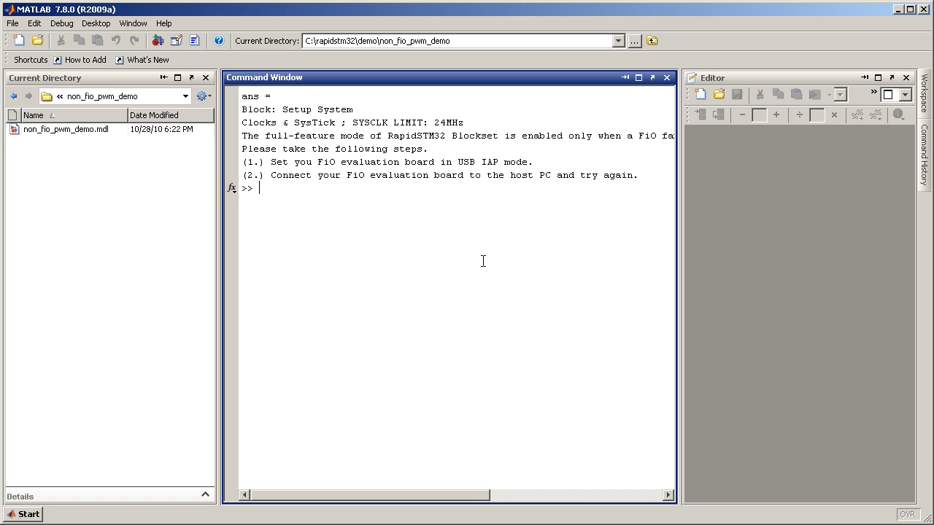
pyautogui.write('(5/100)*.02')
pyautogui.press('Return')
# Step: Evaluate (50/100)*2, then update the diagram to apply the new sample times
pyautogui.press('Up')
pyautogui.press('Home')
pyautogui.press('Right')
pyautogui.press('Right')
pyautogui.write('0')
pyautogui.hotkey('shift', 'Left')
pyautogui.hotkey('shift', 'Left')
pyautogui.hotkey('shift', 'Left')
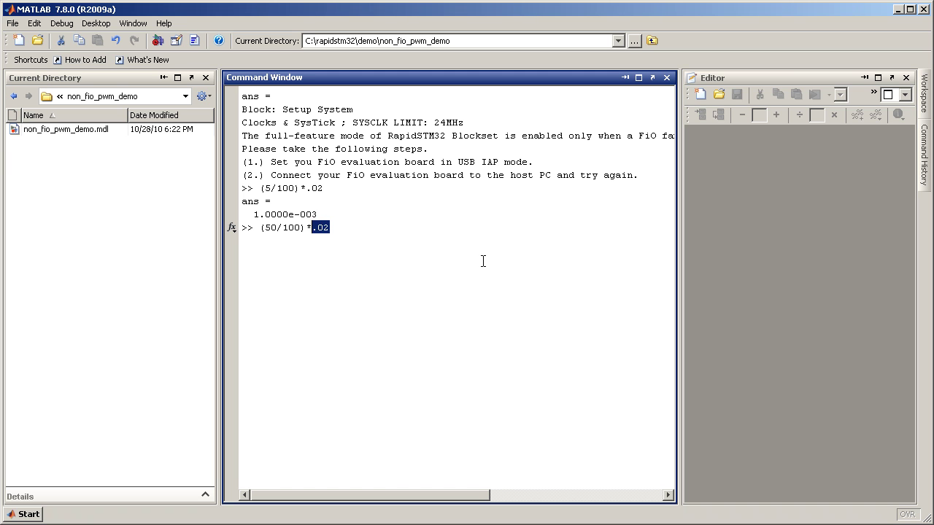
pyautogui.write('2')
pyautogui.press('Return')
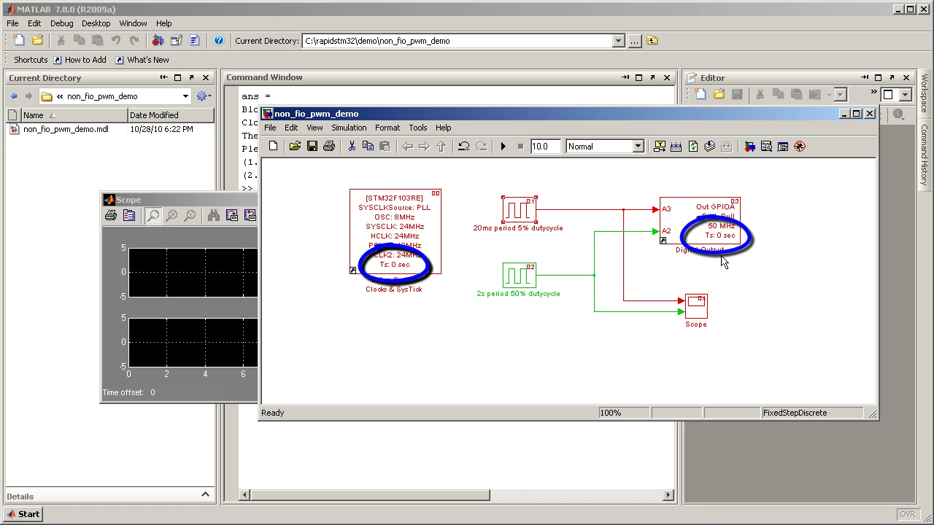
pyautogui.click(709, 146)
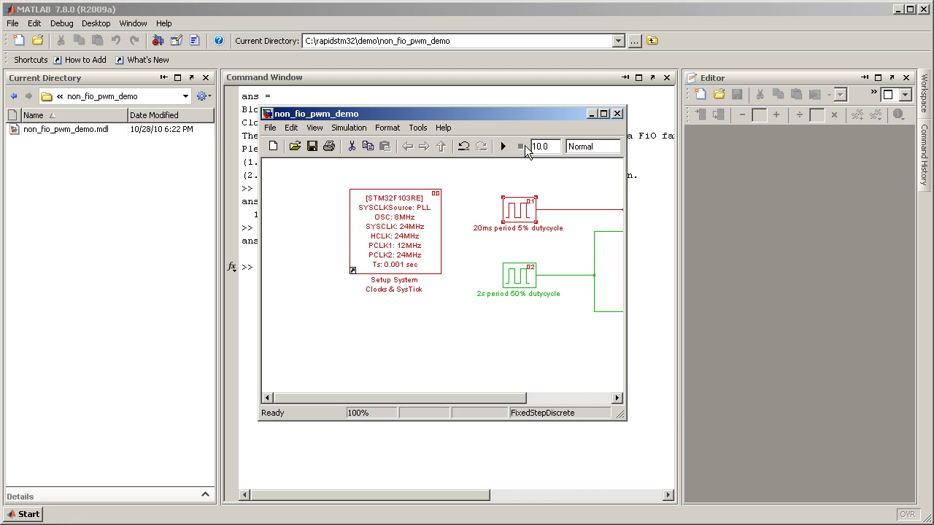
# Step: Arrange the model and Scope windows, run the simulation, and autoscale the Scope
pyautogui.moveTo(522, 117); pyautogui.dragTo(748, 121)
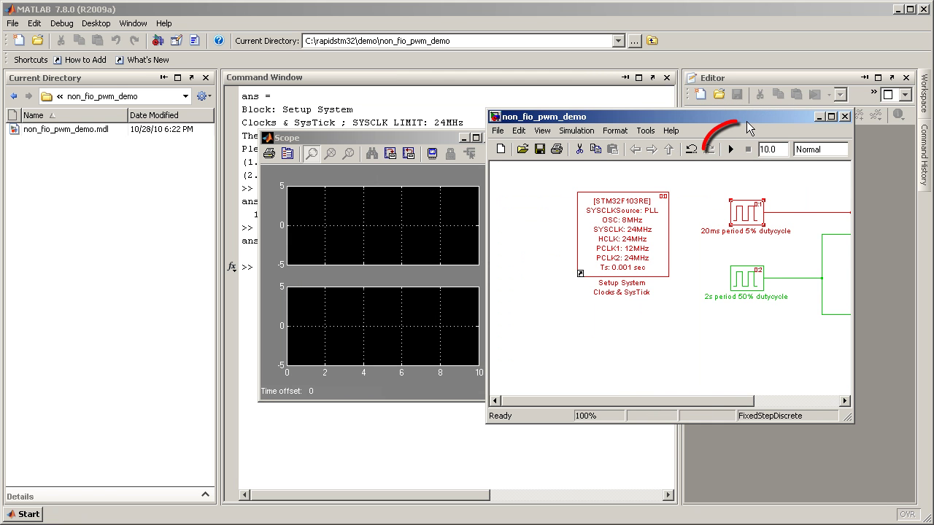
pyautogui.moveTo(442, 136); pyautogui.dragTo(426, 116)
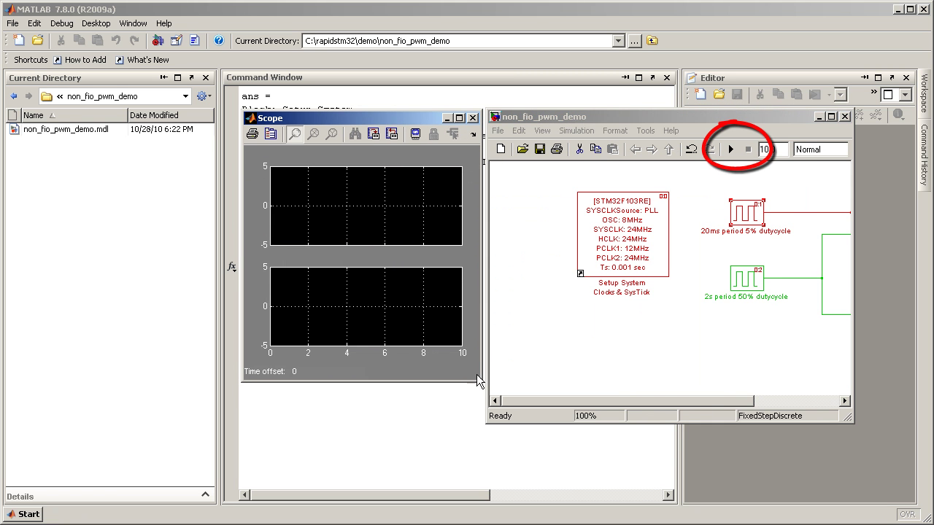
pyautogui.moveTo(480, 385); pyautogui.dragTo(484, 426)
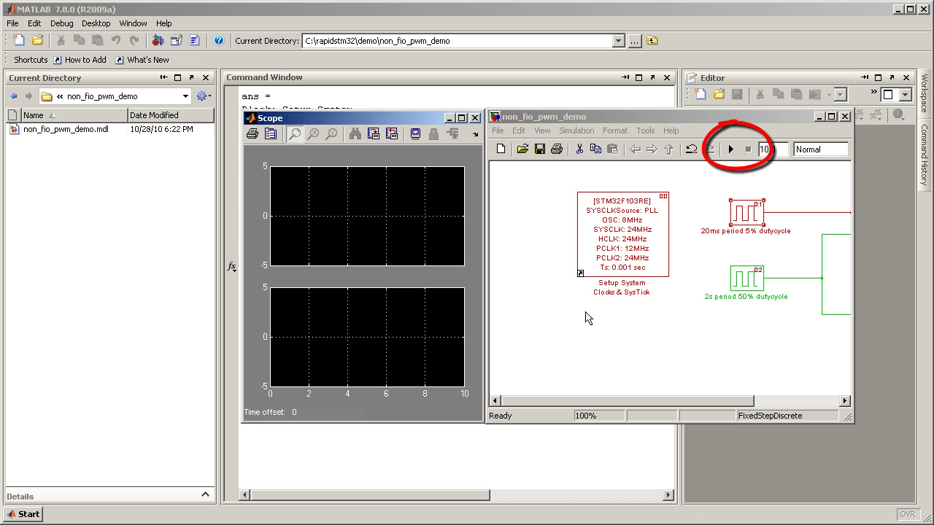
pyautogui.click(731, 150)
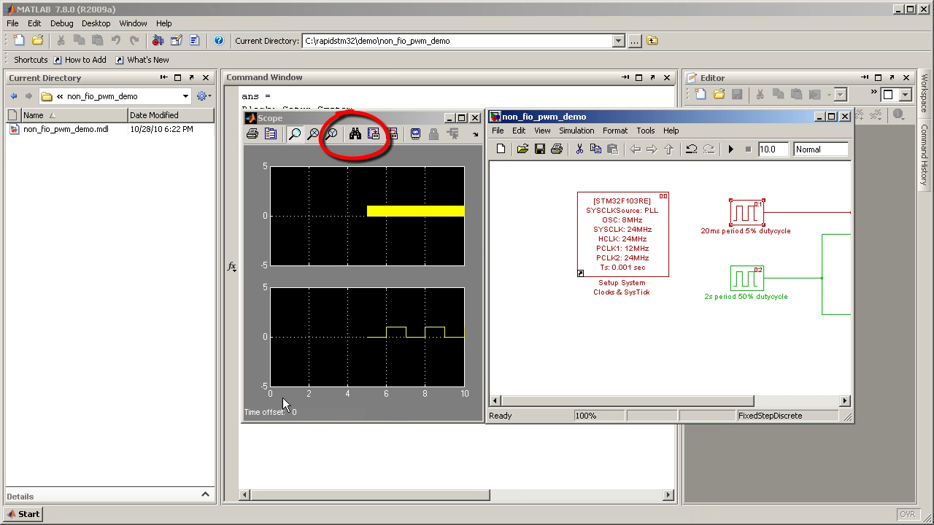
pyautogui.click(355, 133)
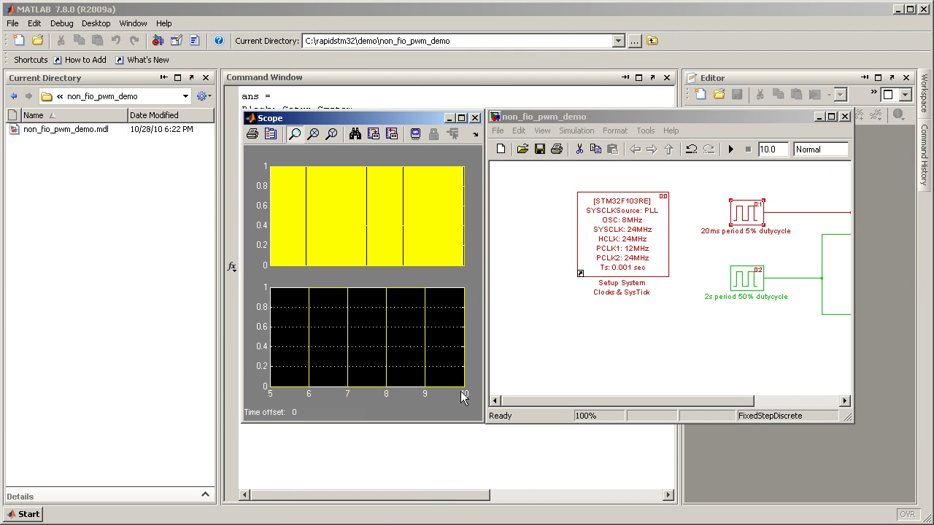
# Step: Uncheck Limit data points in the Scope parameters' Data History settings
pyautogui.click(276, 138)
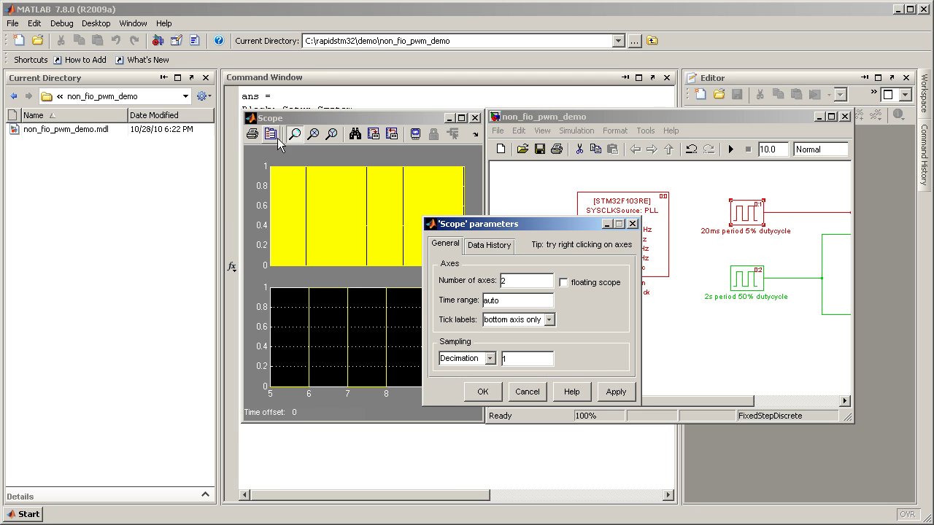
pyautogui.click(491, 246)
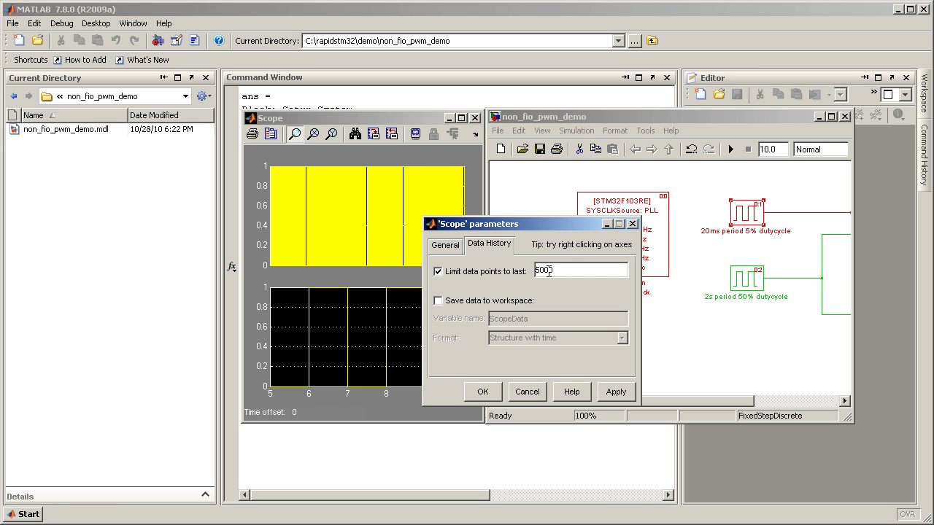
pyautogui.click(447, 276)
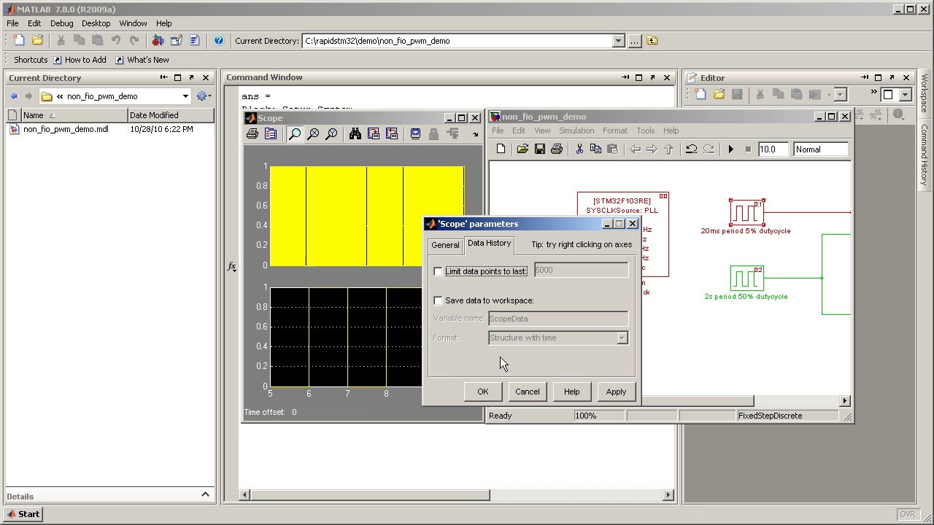
pyautogui.click(483, 392)
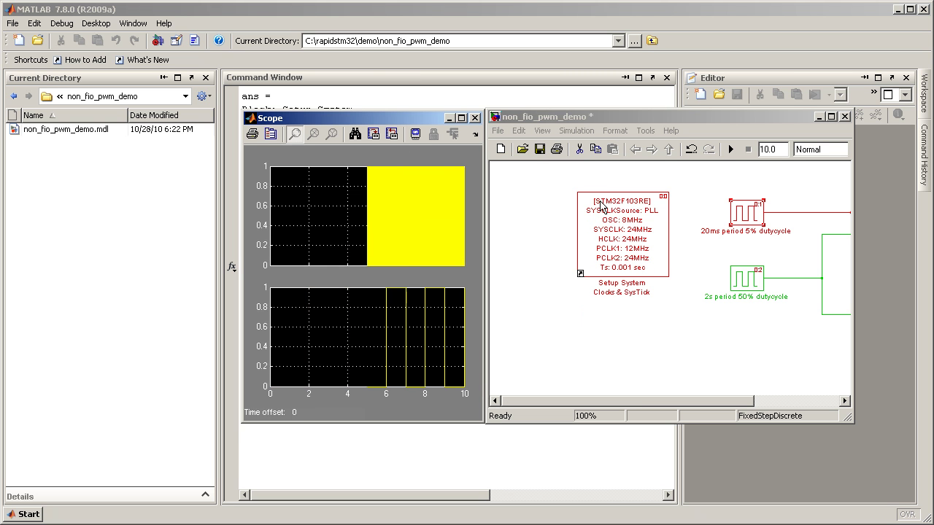
# Step: Save the model, rerun the simulation, and autoscale the Scope plots
pyautogui.click(539, 149)
pyautogui.click(752, 175)
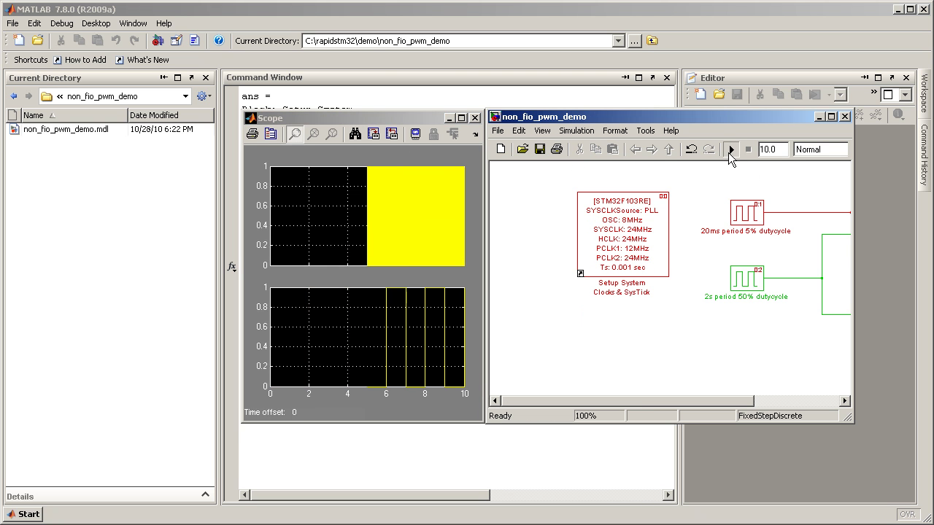
pyautogui.click(731, 150)
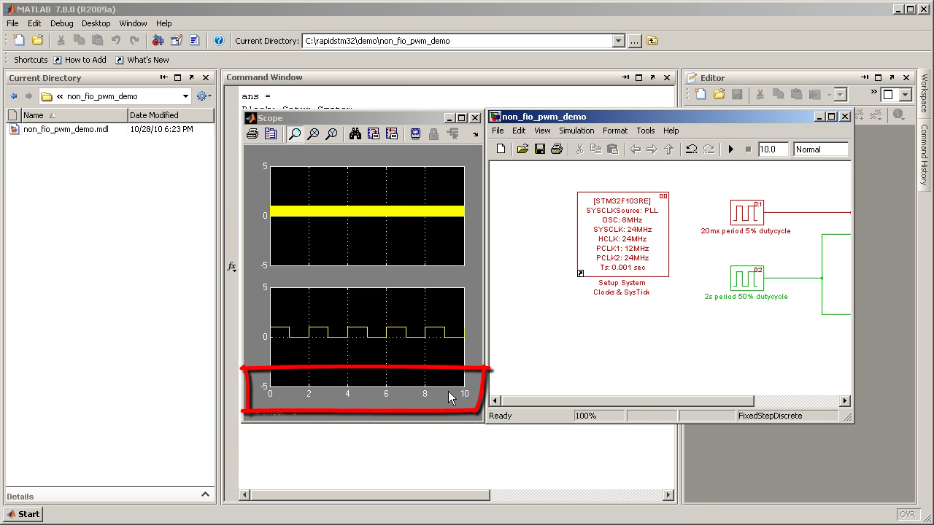
pyautogui.click(363, 134)
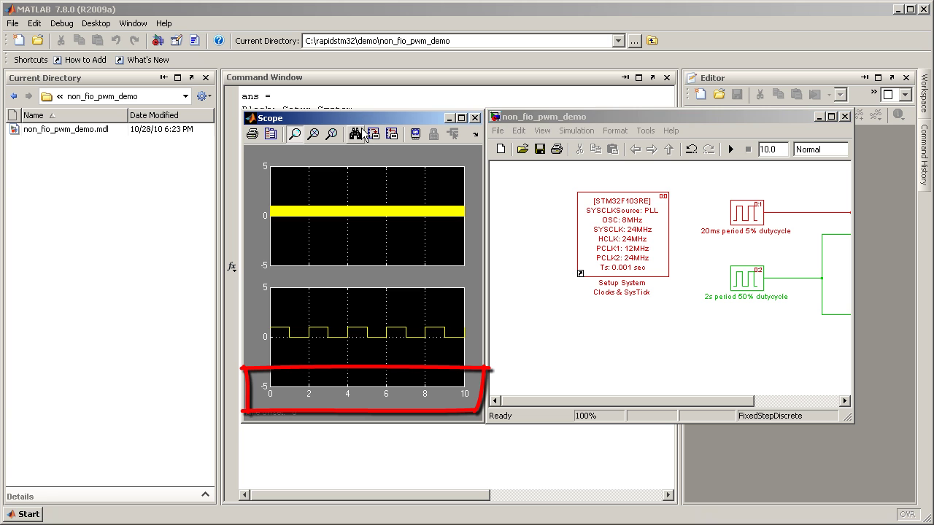
pyautogui.click(363, 132)
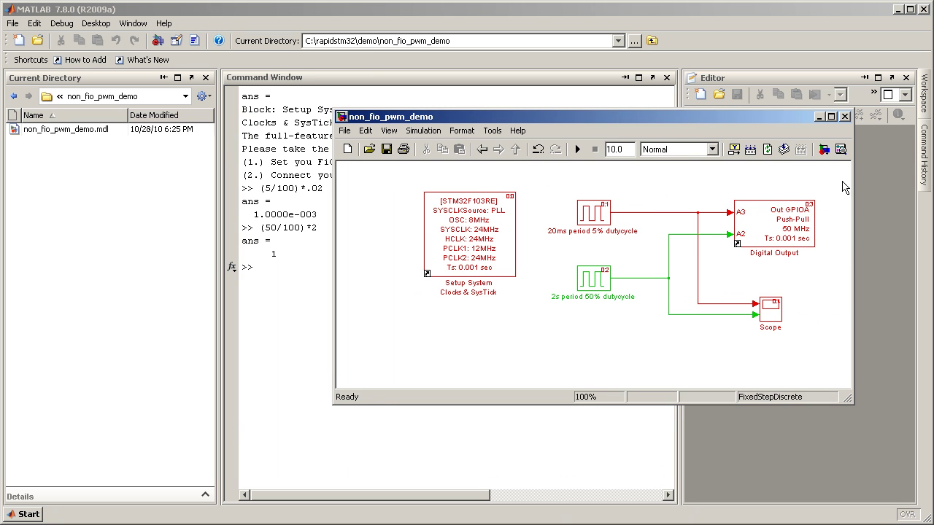
# Step: Shift all diagram blocks slightly left and save the model
pyautogui.moveTo(842, 182); pyautogui.dragTo(315, 377)
pyautogui.moveTo(439, 287); pyautogui.dragTo(413, 291)
pyautogui.click(490, 353)
pyautogui.click(387, 149)
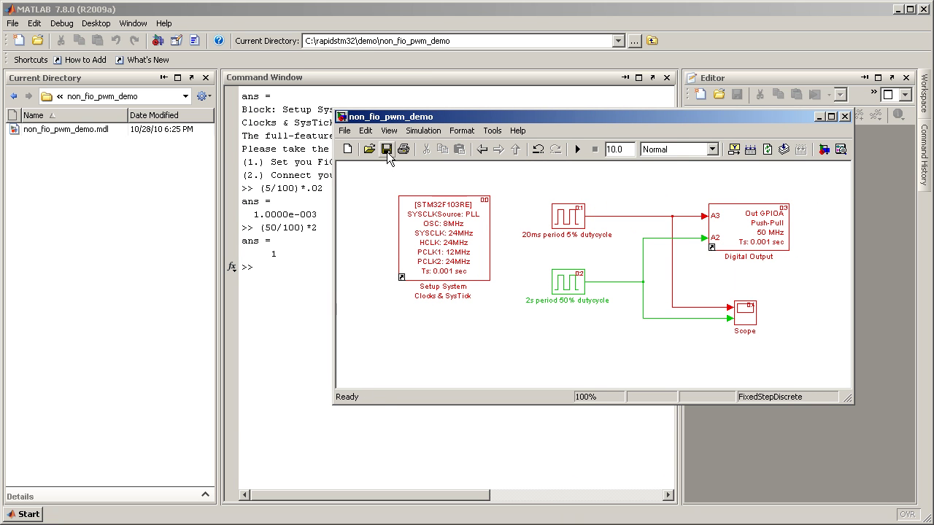
# Step: Build the model with Real-Time Workshop Build Model to generate STM32 C code
pyautogui.click(492, 132)
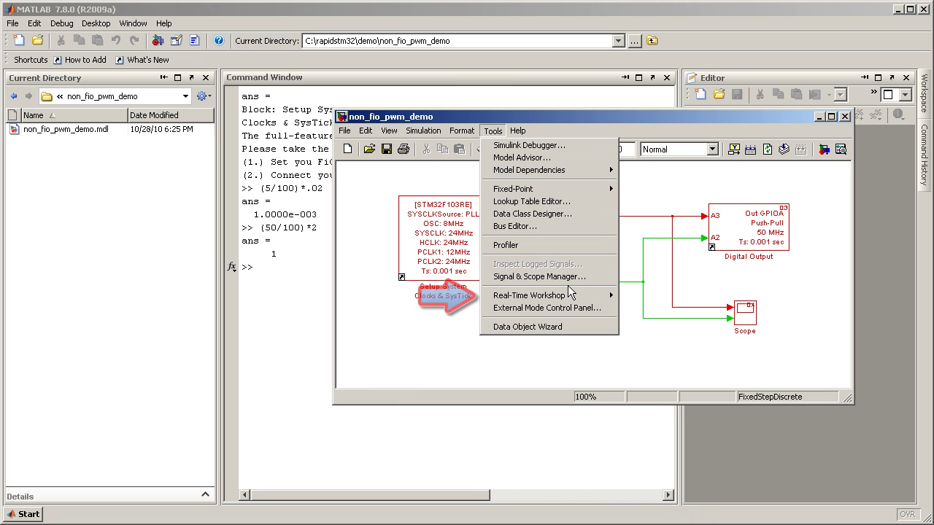
pyautogui.moveTo(574, 300)
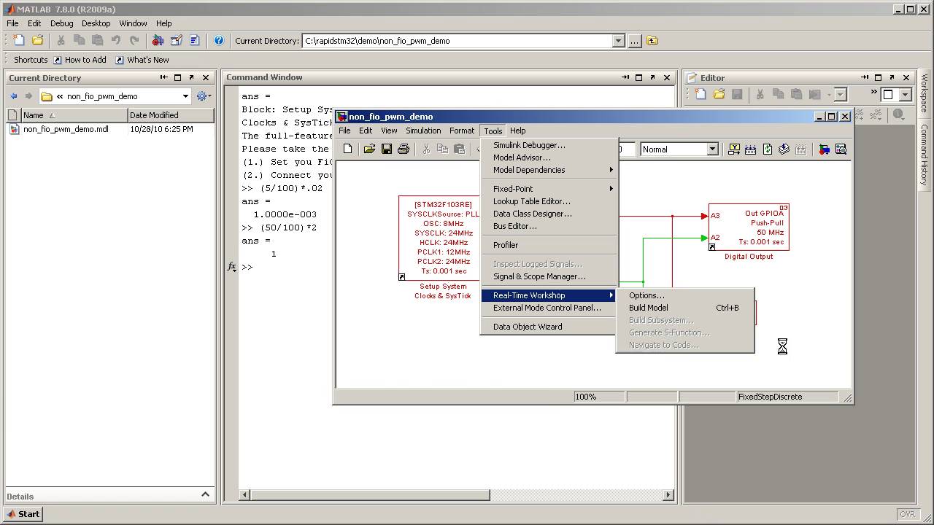
pyautogui.click(638, 308)
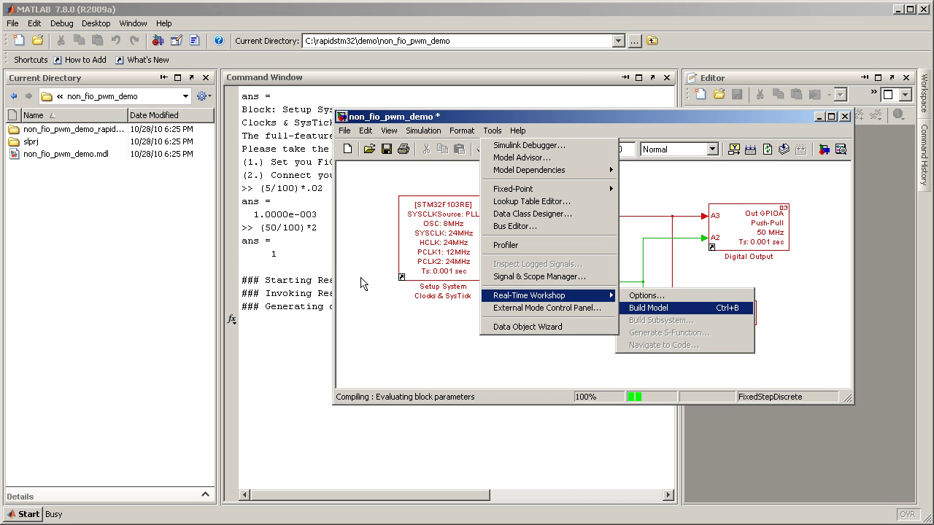
pyautogui.moveTo(333, 273); pyautogui.dragTo(700, 275)
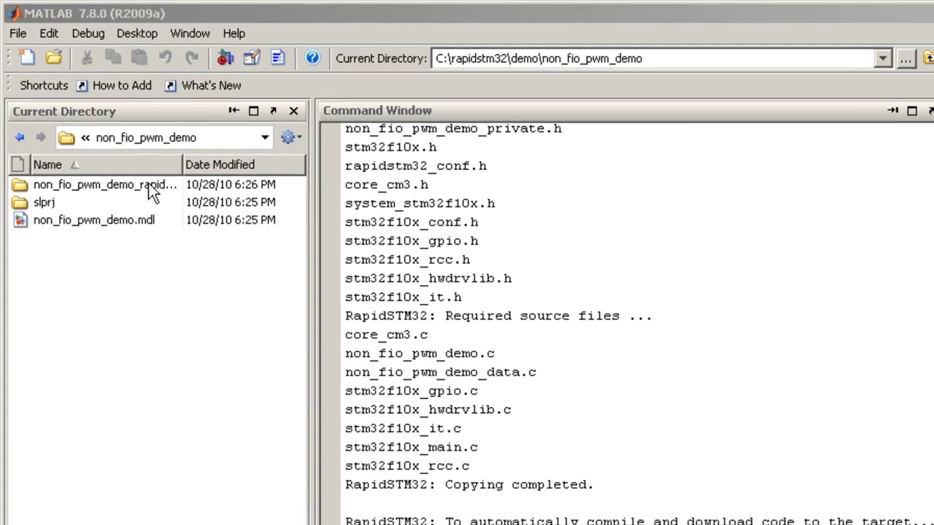
# Step: Open the non_fio_pwm_demo_rapidstm32 folder and browse its generated .c and .h files
pyautogui.doubleClick(114, 143)
pyautogui.click(138, 256)
pyautogui.scroll(-1, 149, 313)
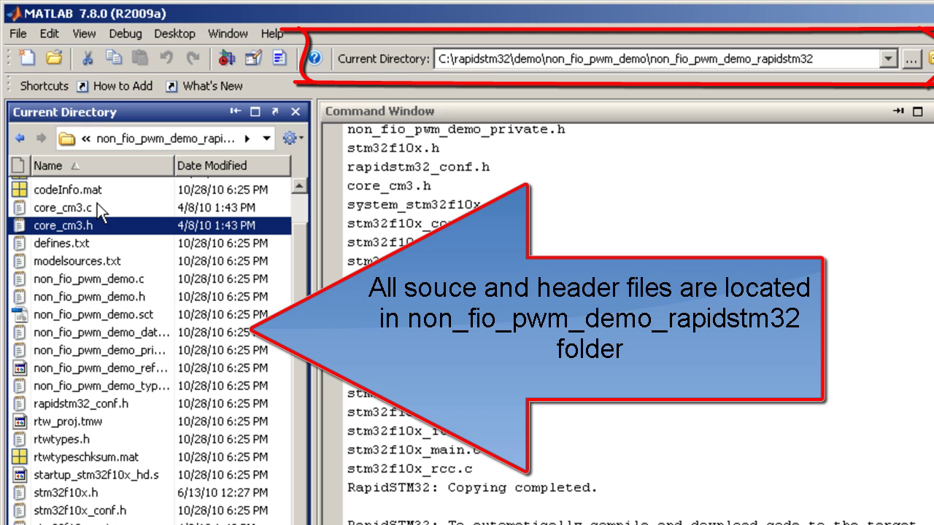
pyautogui.scroll(1, 150, 351)
pyautogui.scroll(15, 570, 314)
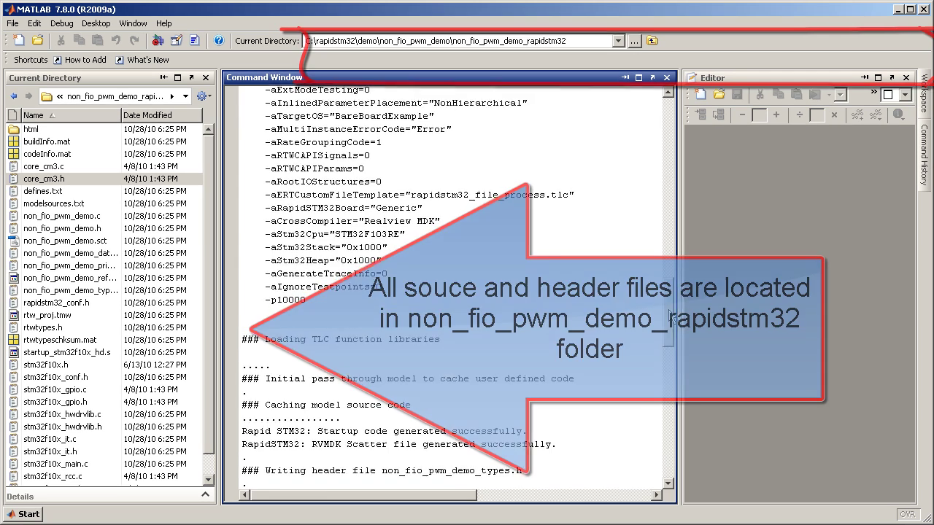
pyautogui.scroll(10, 550, 223)
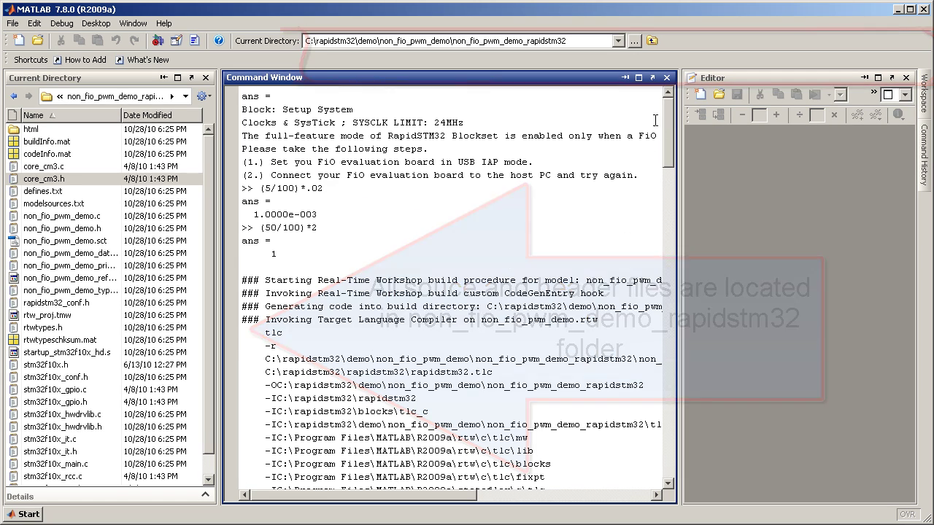